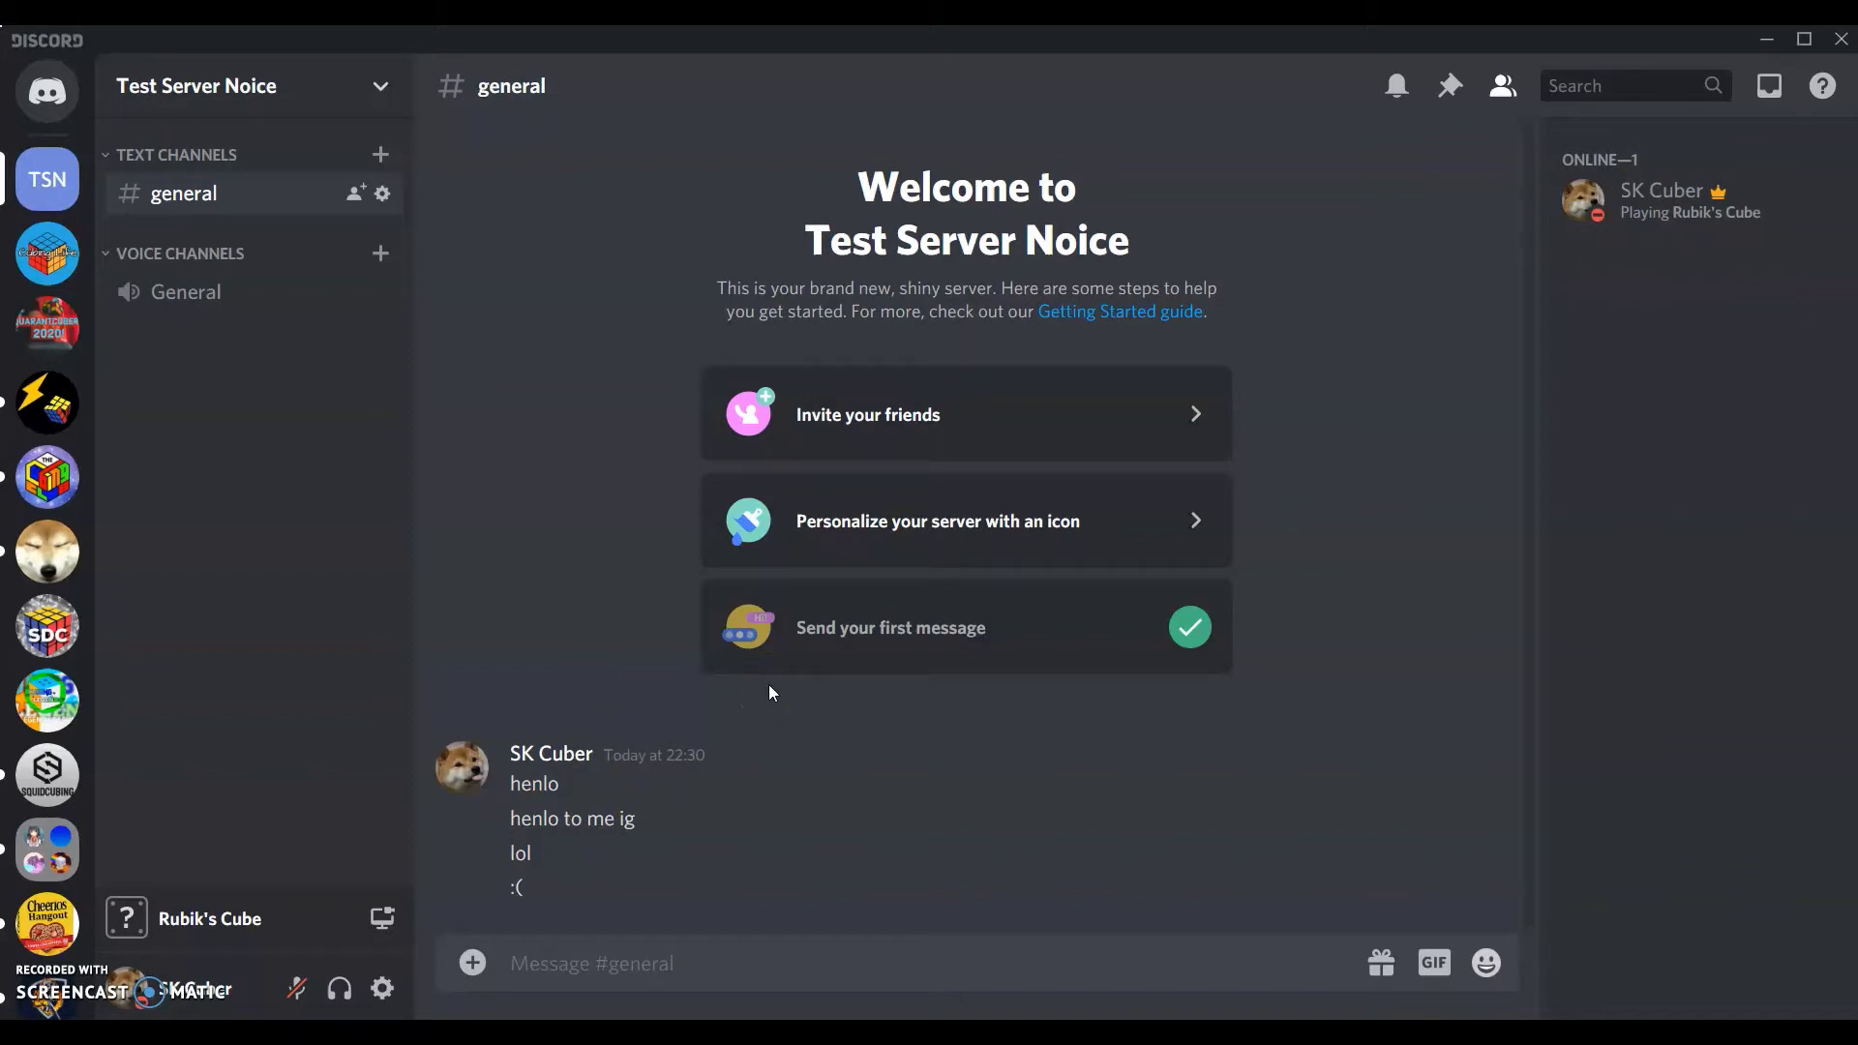
Check your own profile card to see the current game status.
left_click(1655, 215)
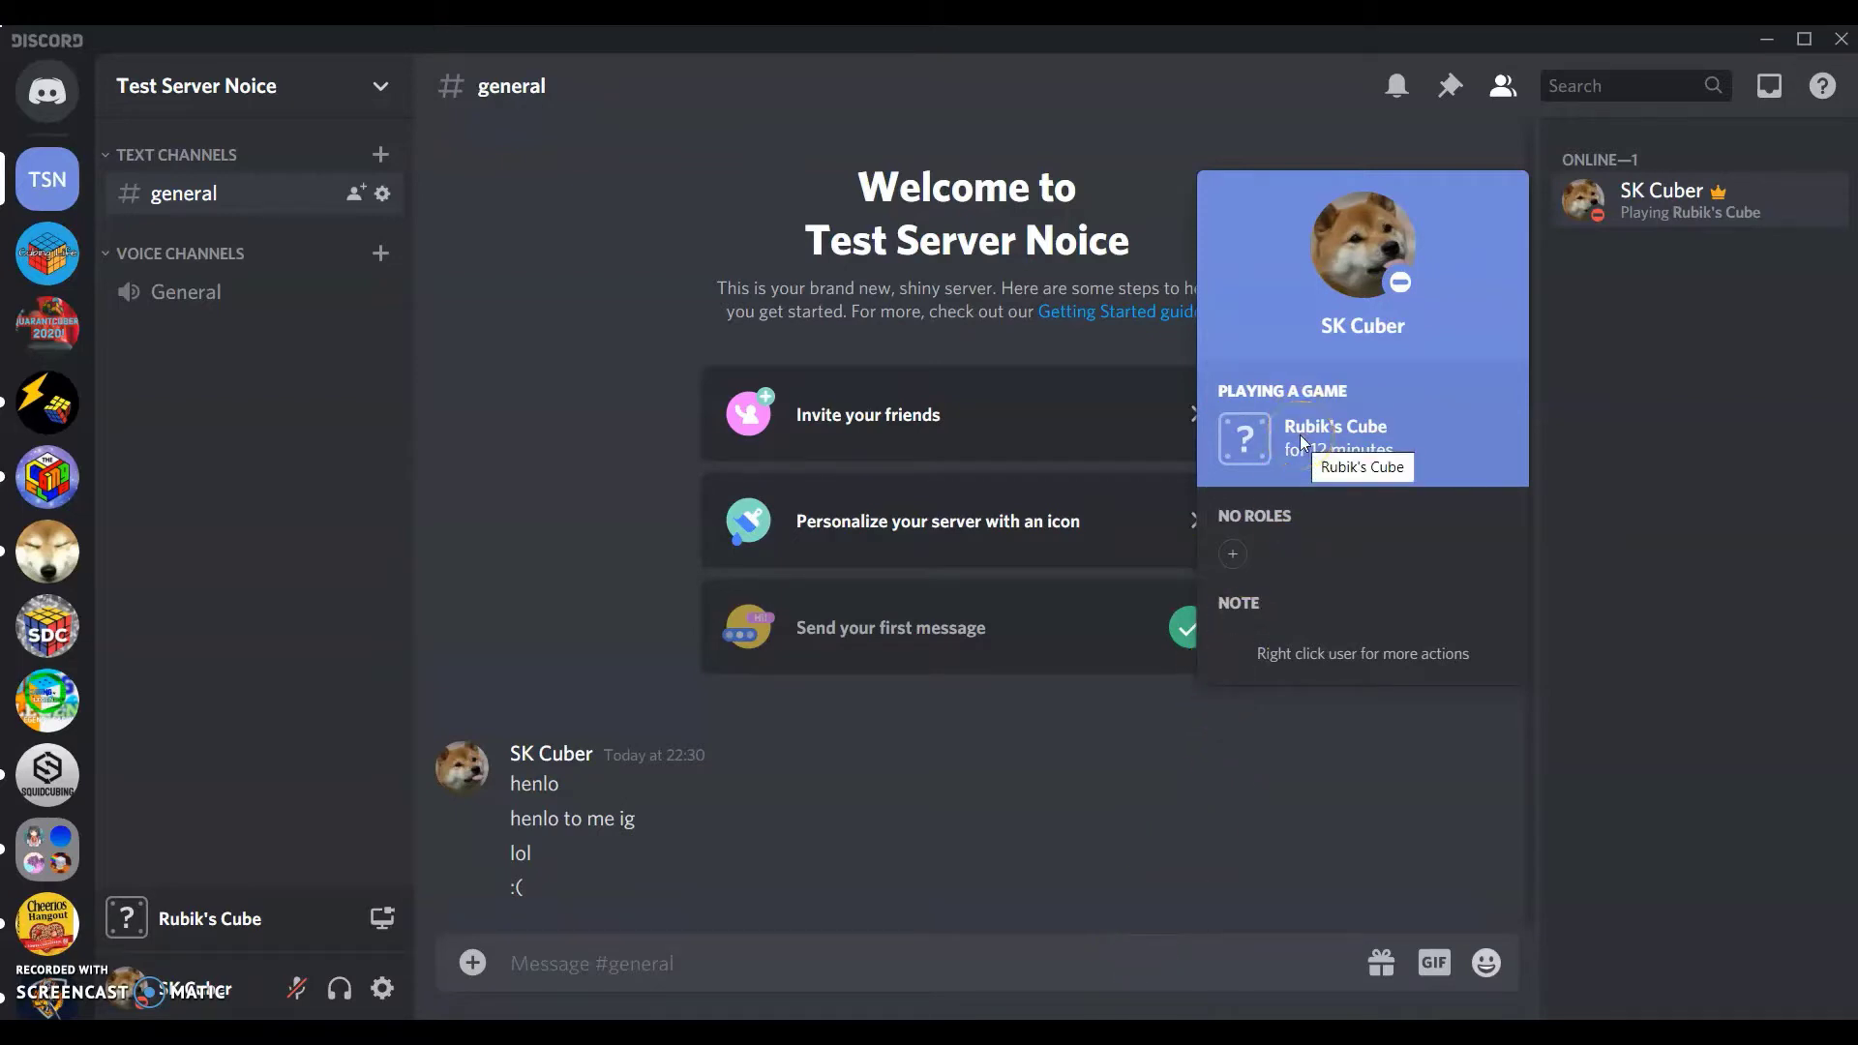
left_click(1244, 665)
left_click(1096, 943)
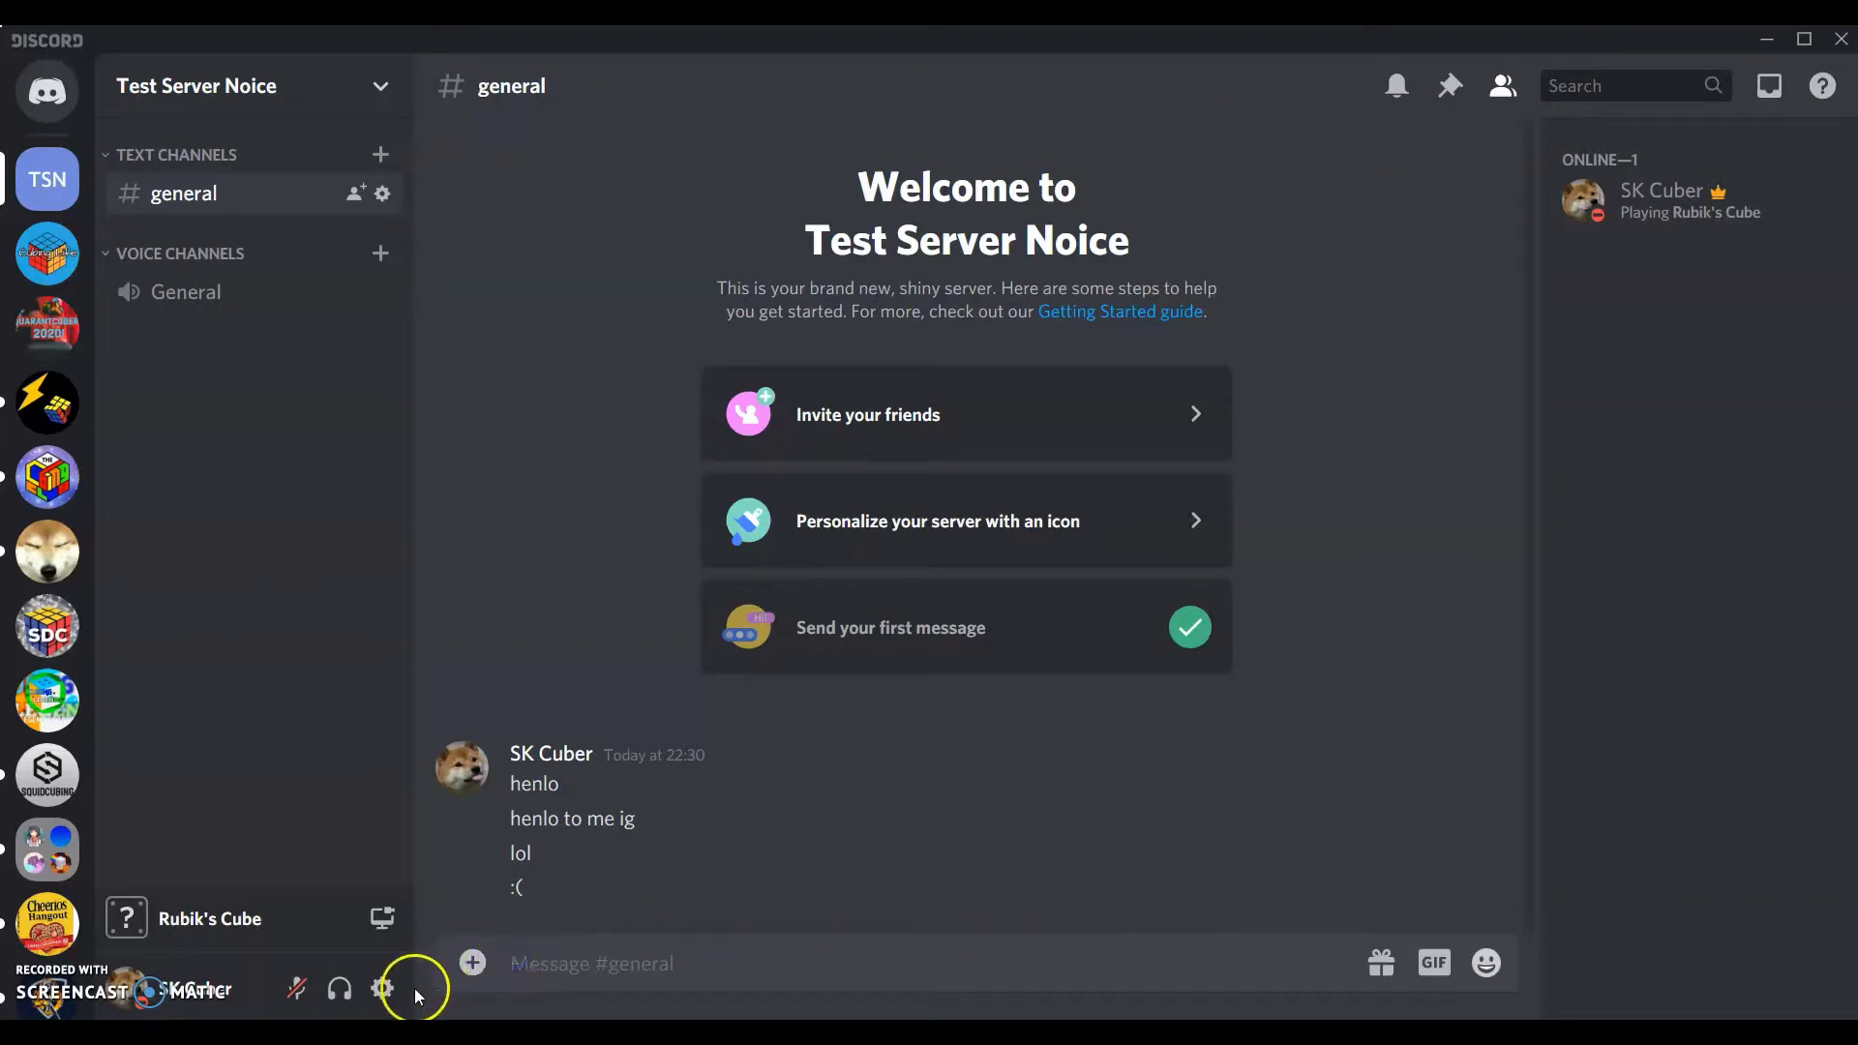
Glance at the Game Activity settings, then open the games Library from Home.
left_click(383, 987)
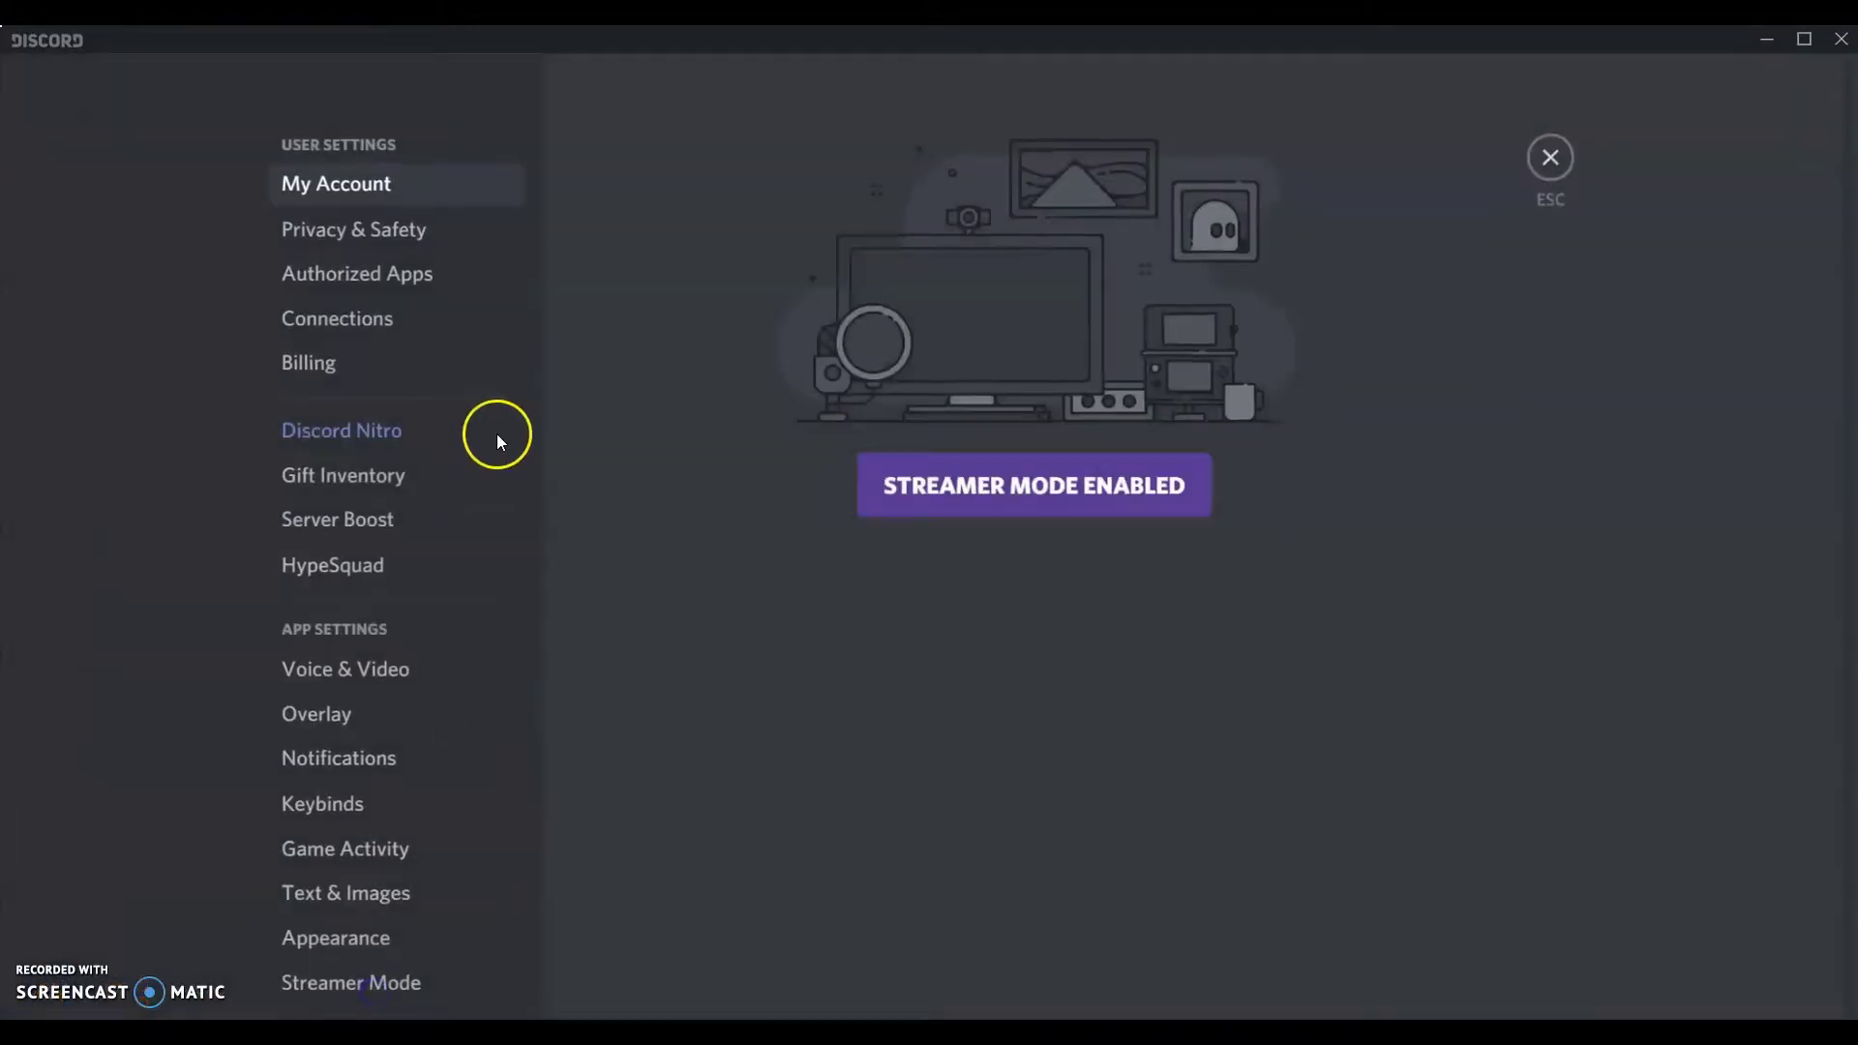
left_click(341, 849)
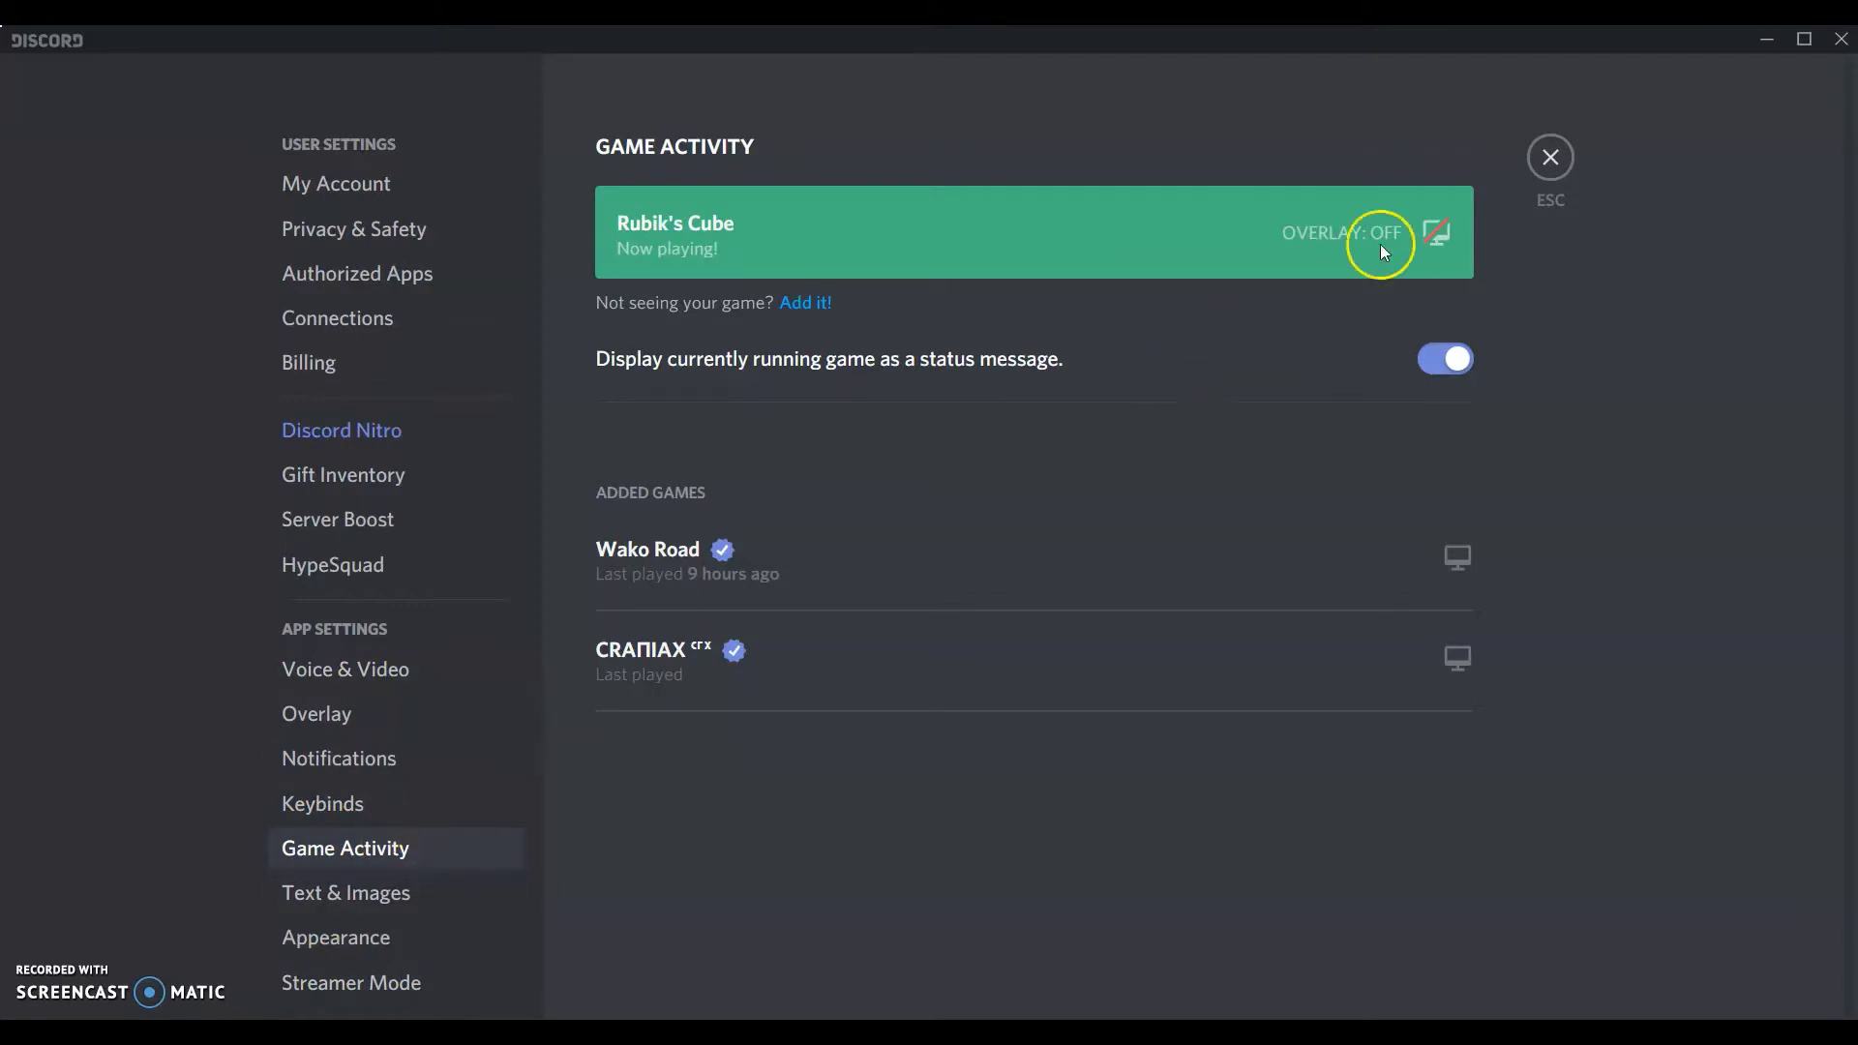
left_click(1568, 179)
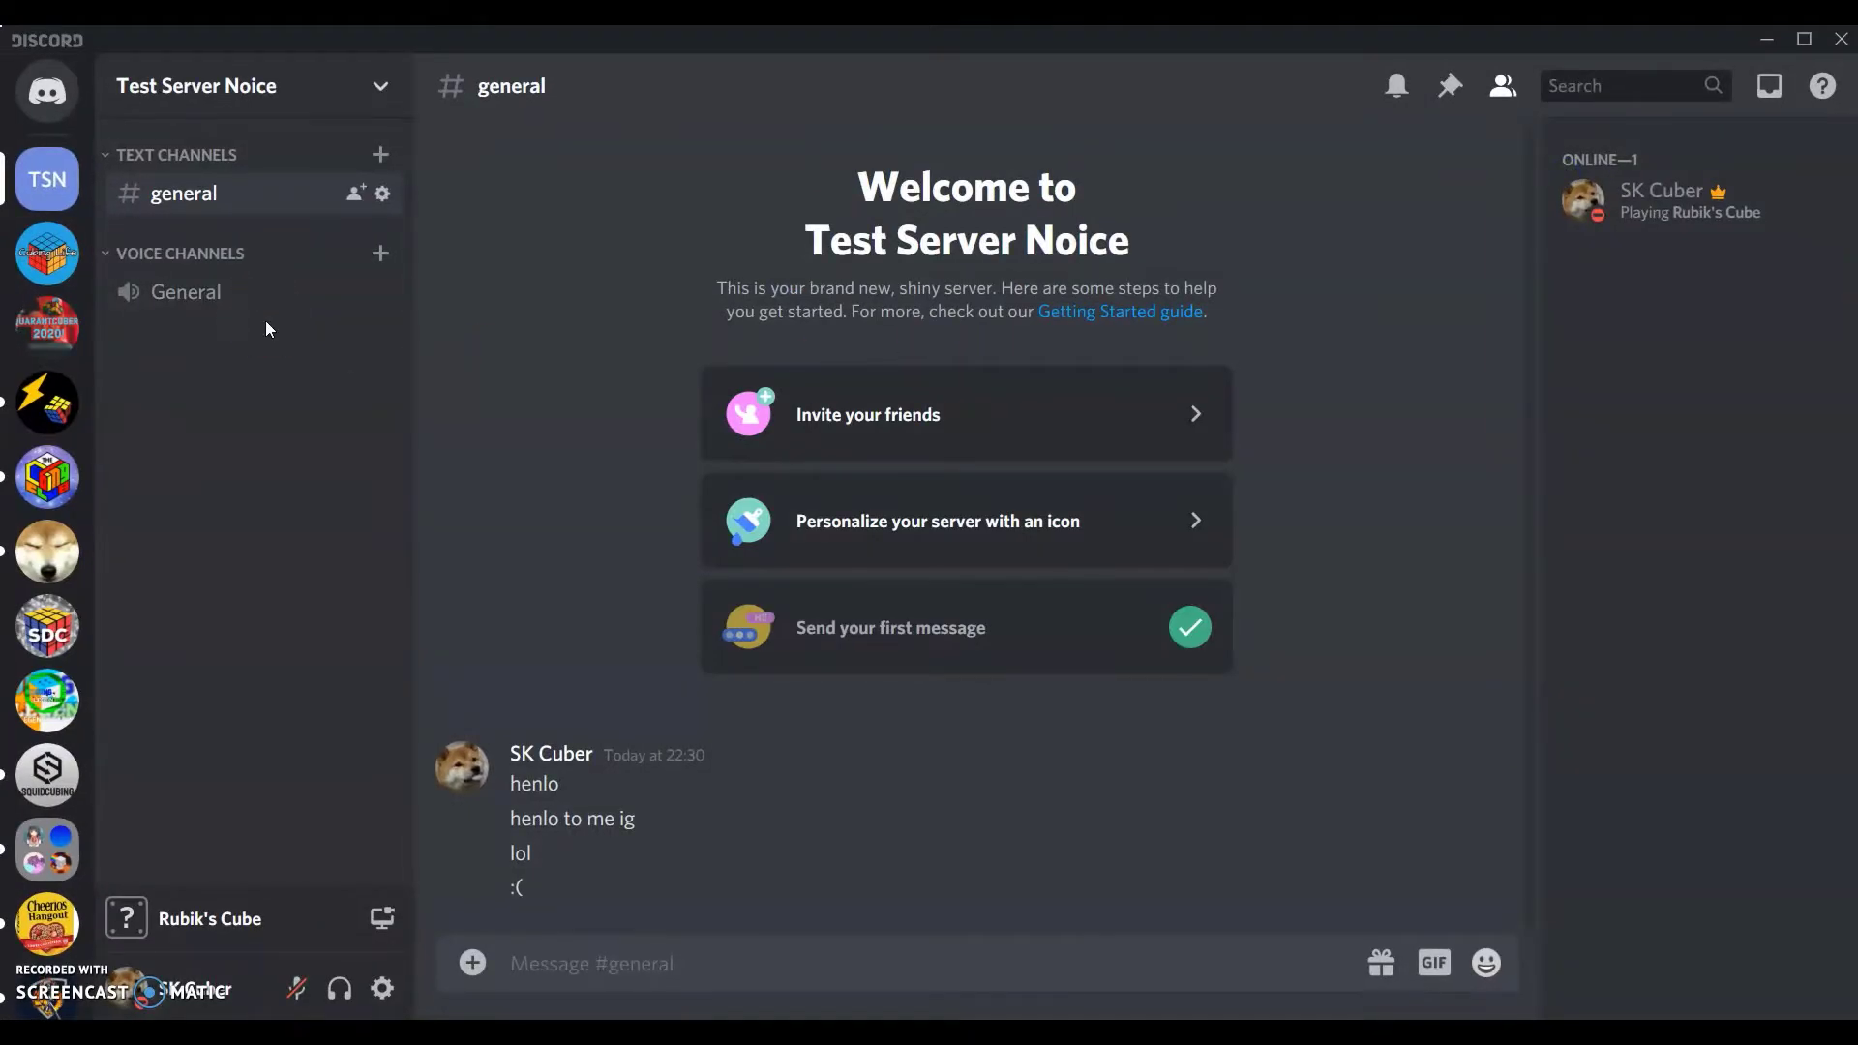
left_click(58, 95)
left_click(157, 221)
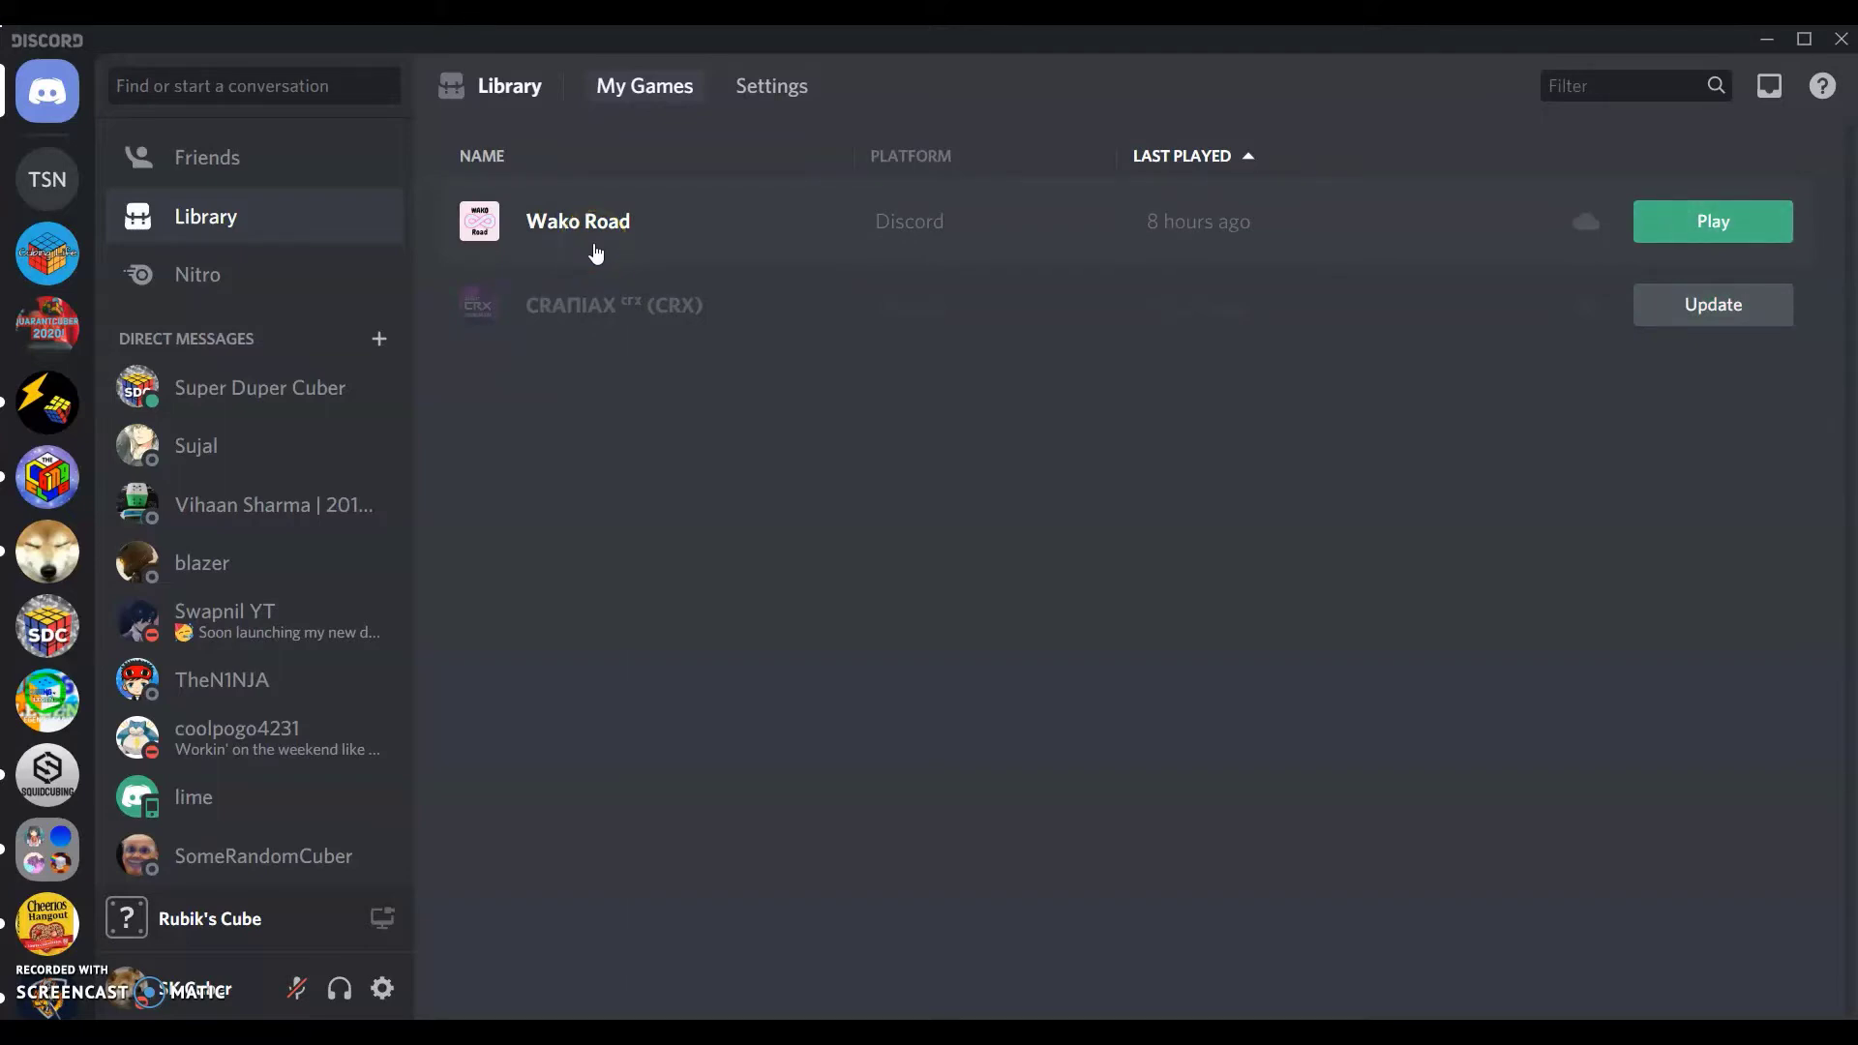
Open User Settings to Game Activity, showing Rubik's Cube as now playing.
left_click(384, 985)
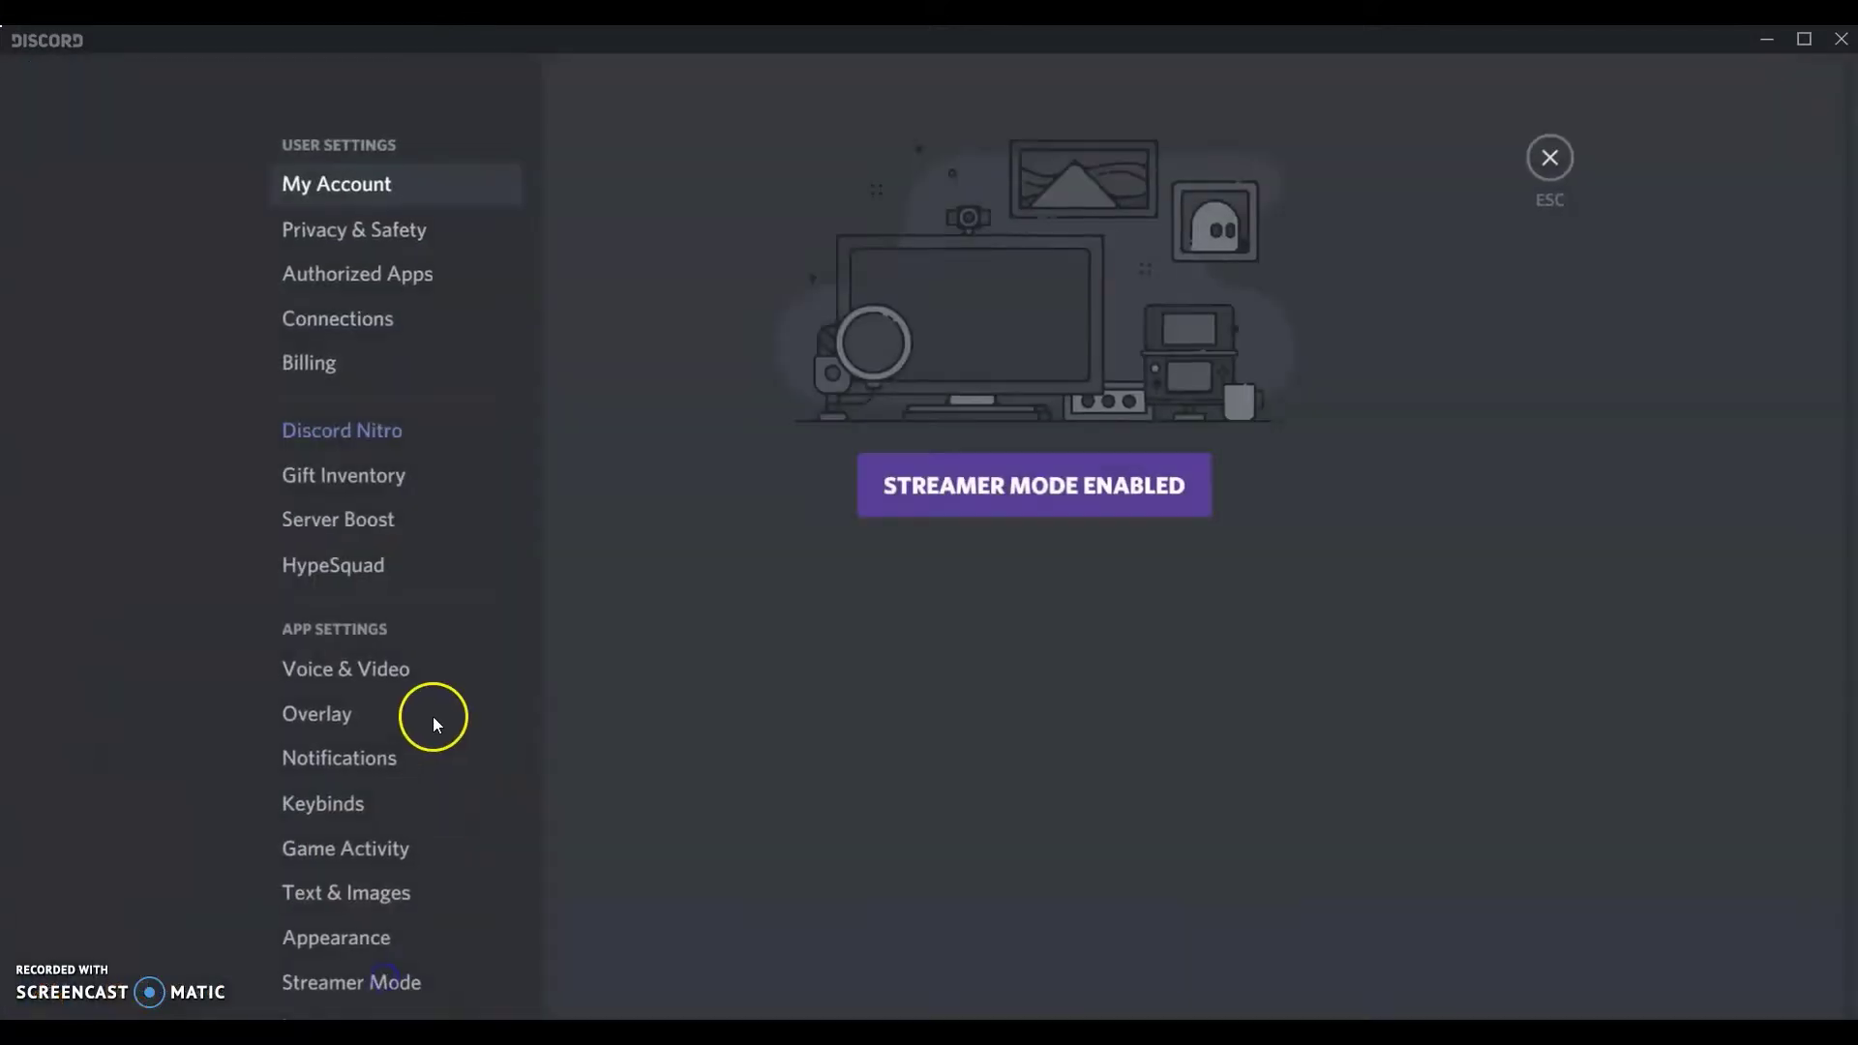
left_click(395, 849)
mouse_move(681, 646)
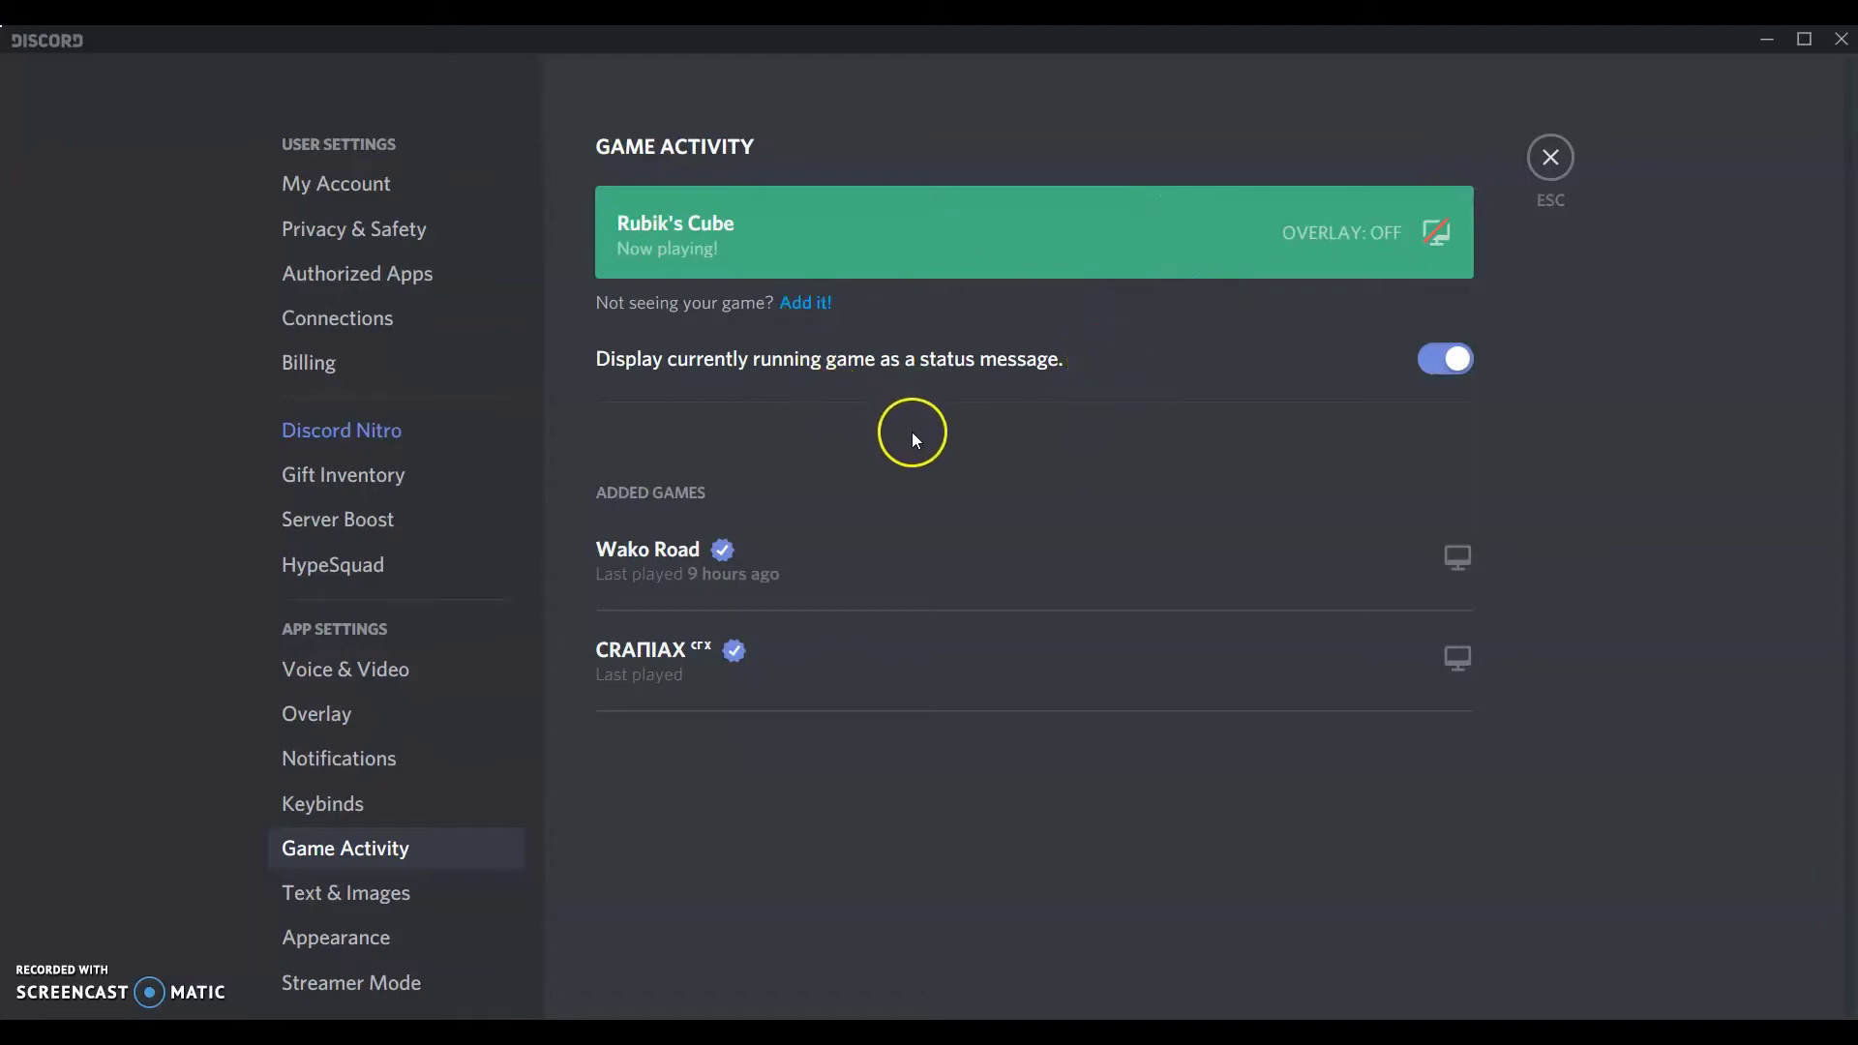
Try the Add it! popup and its detectable-apps list several times, dismissing it each time.
left_click(1472, 181)
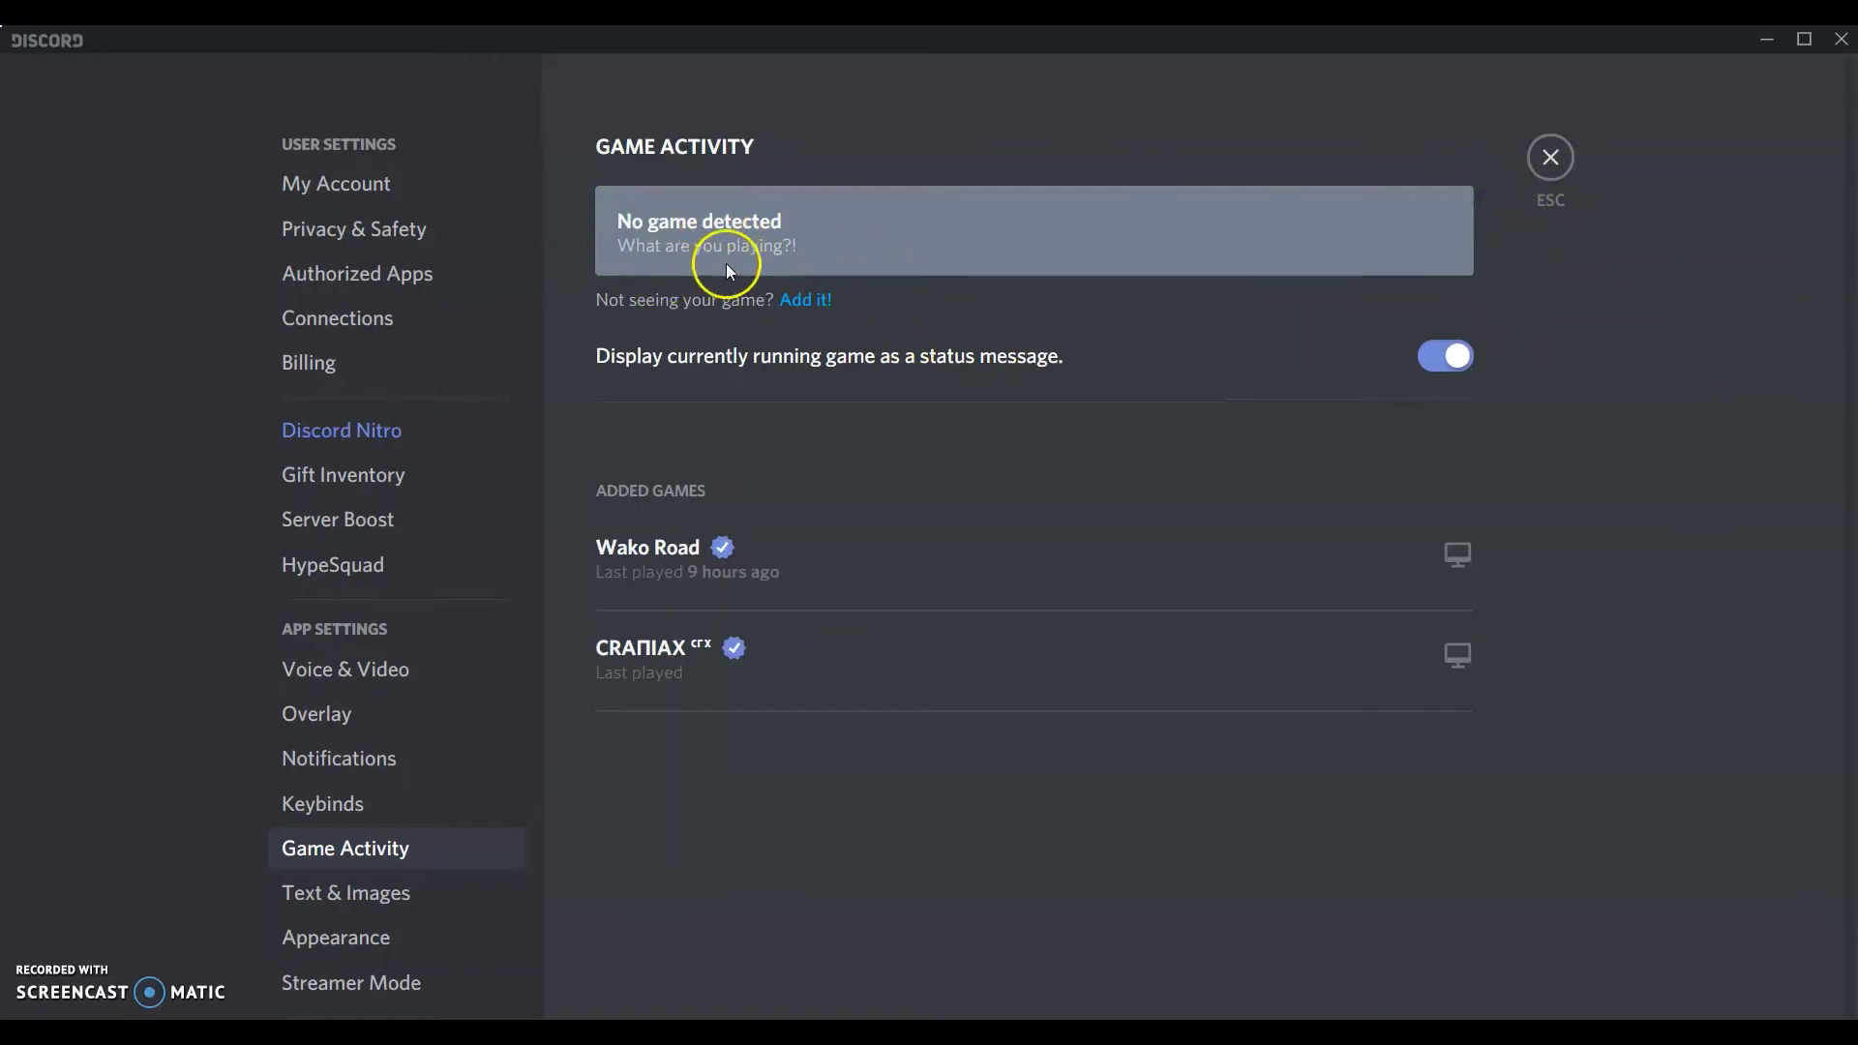
left_click(802, 299)
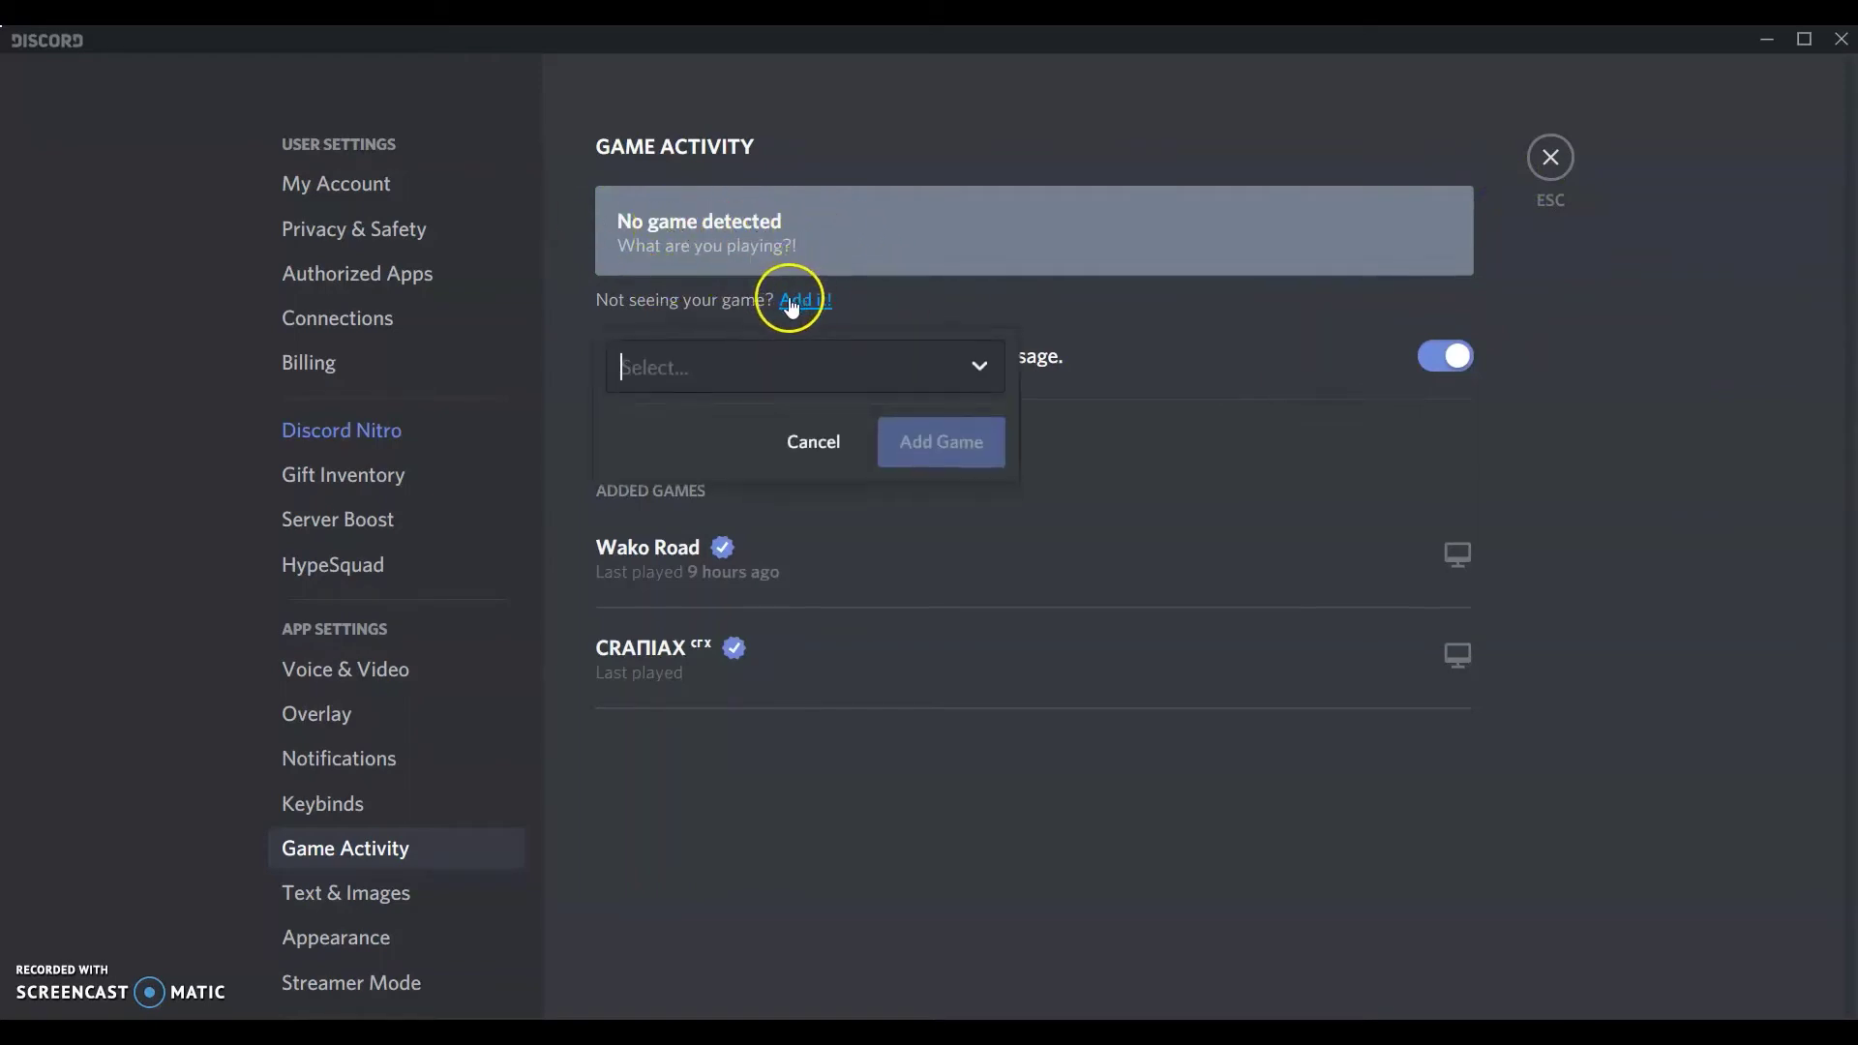
left_click(963, 361)
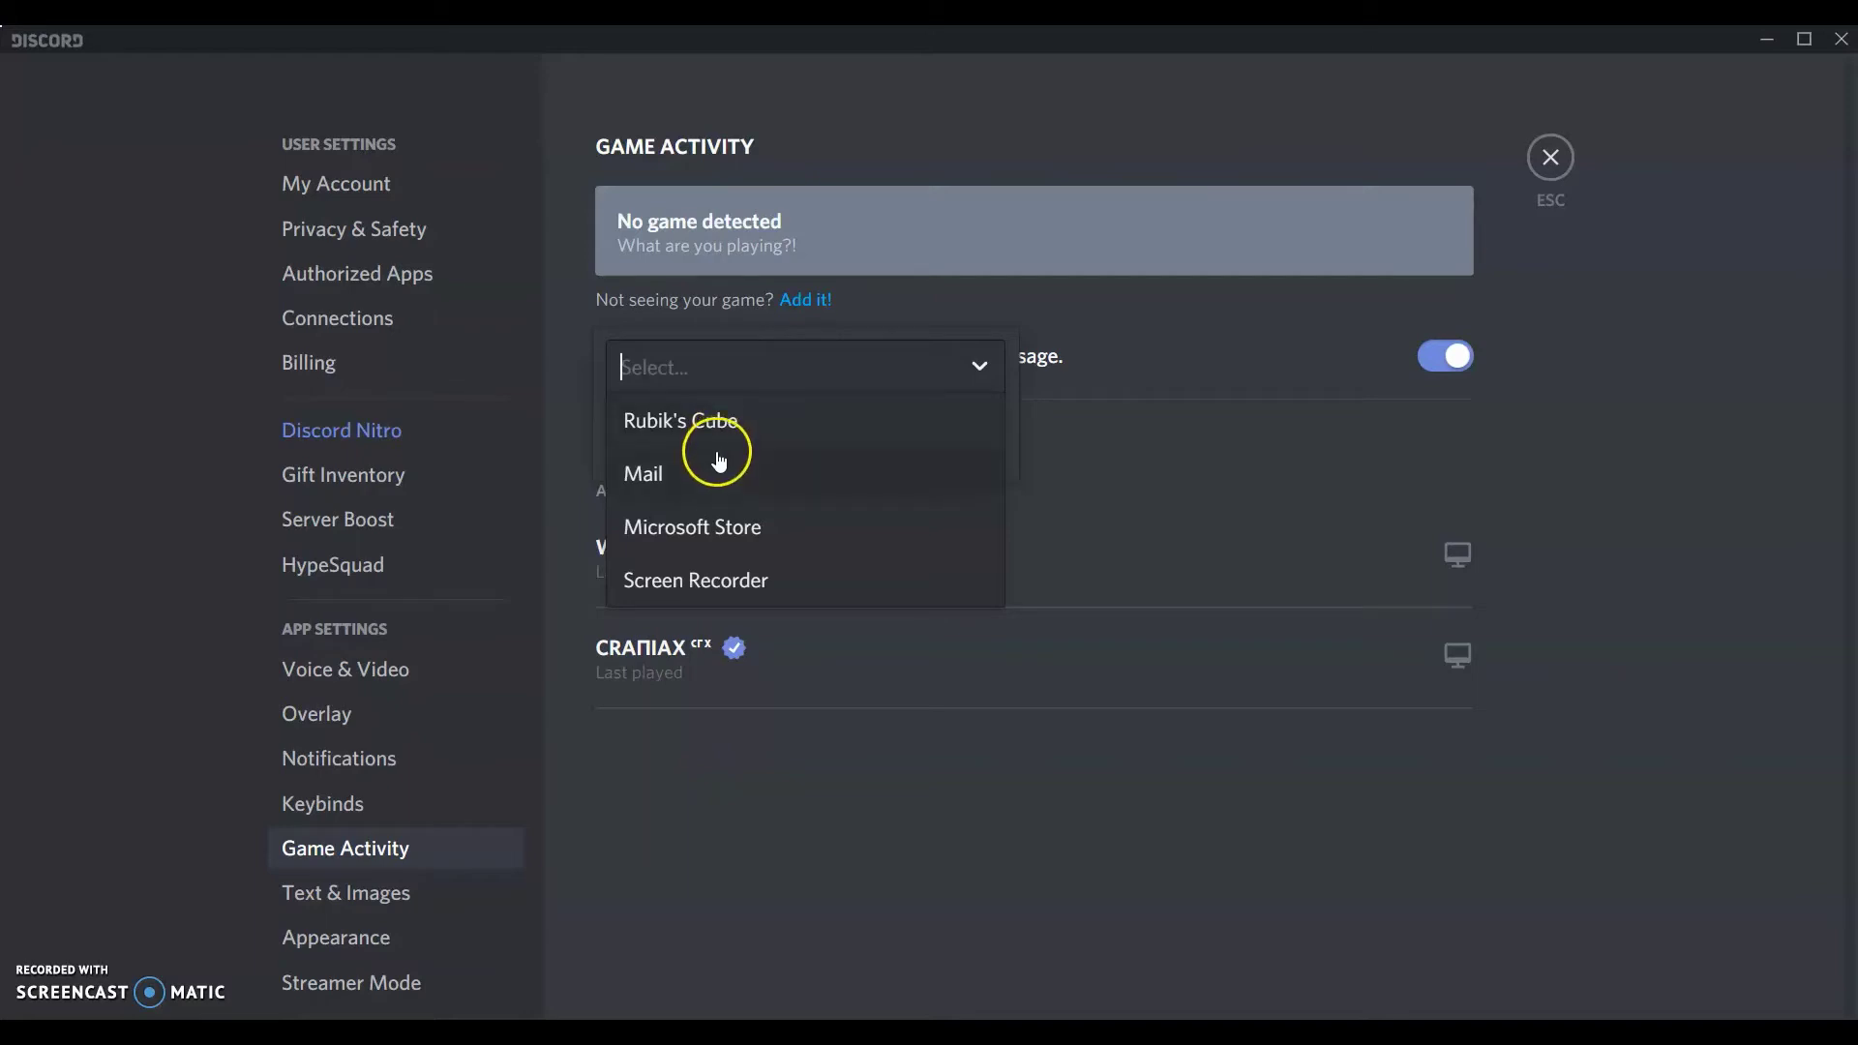
left_click(1130, 503)
left_click(816, 307)
left_click(978, 371)
left_click(1126, 464)
left_click(808, 307)
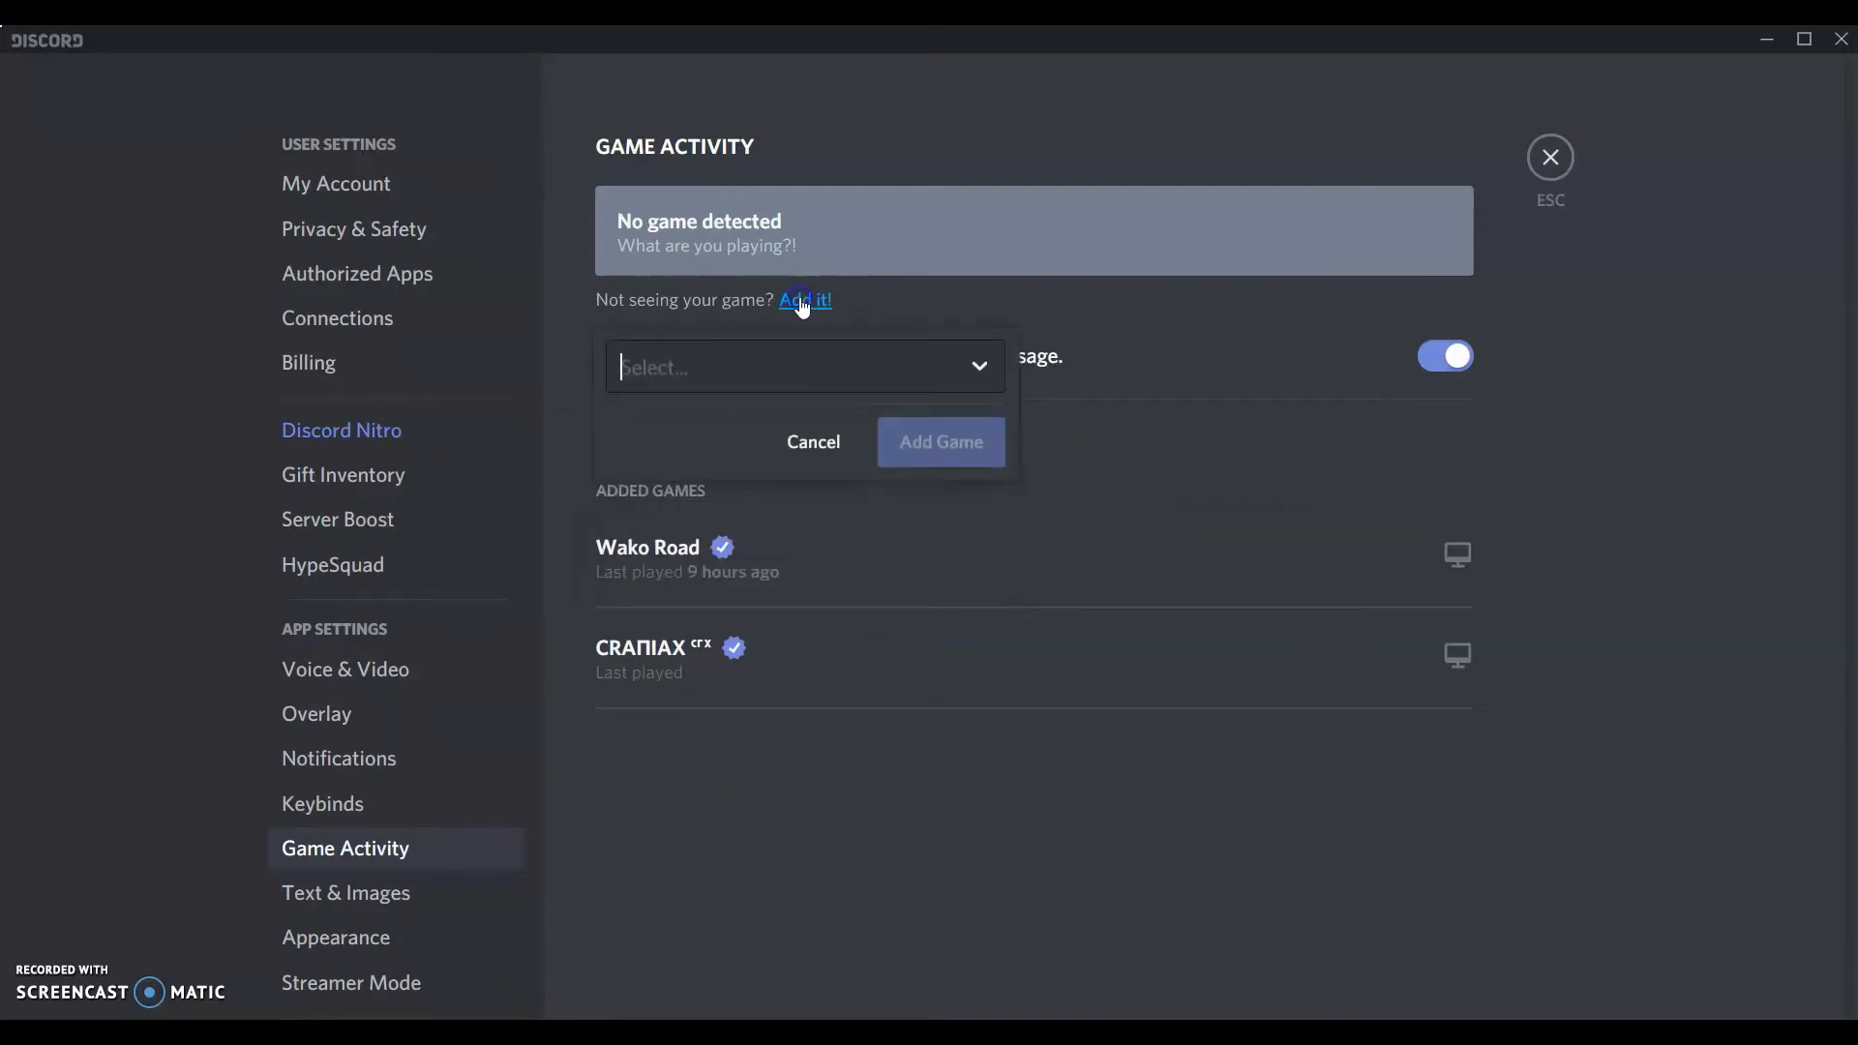
left_click(943, 376)
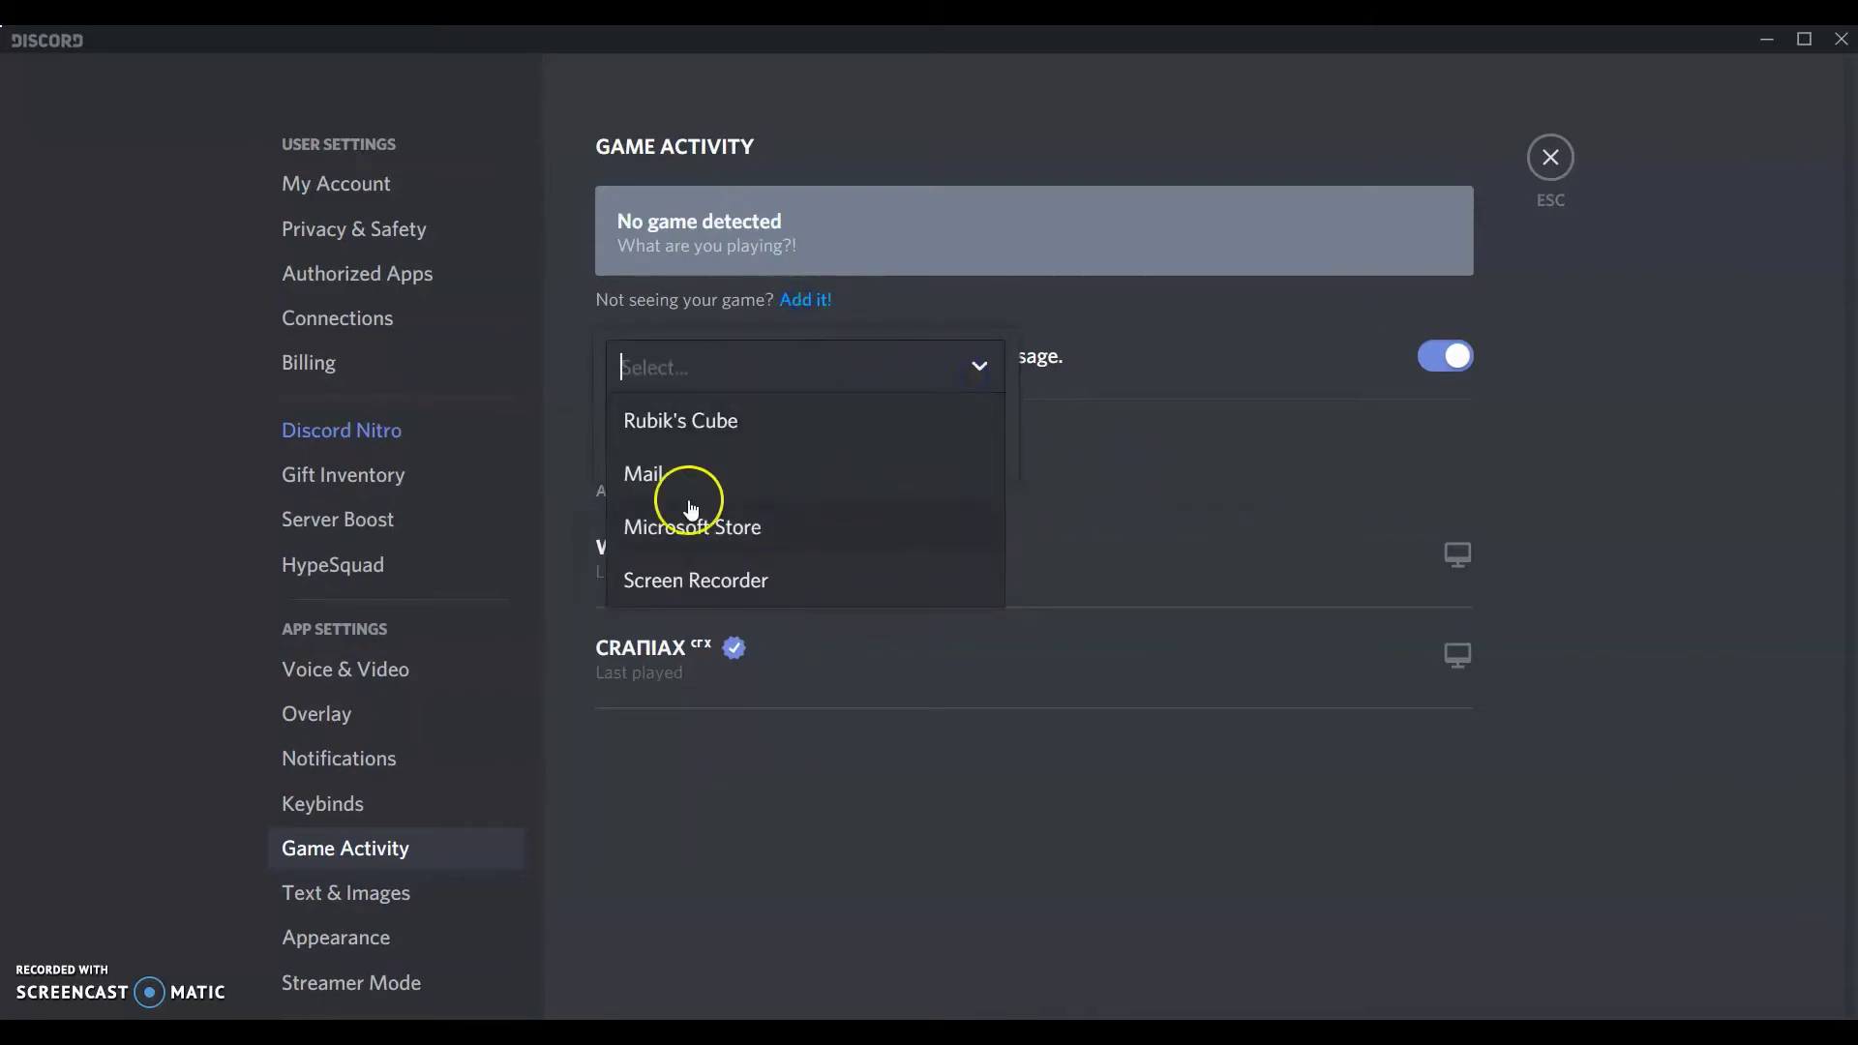
left_click(1090, 366)
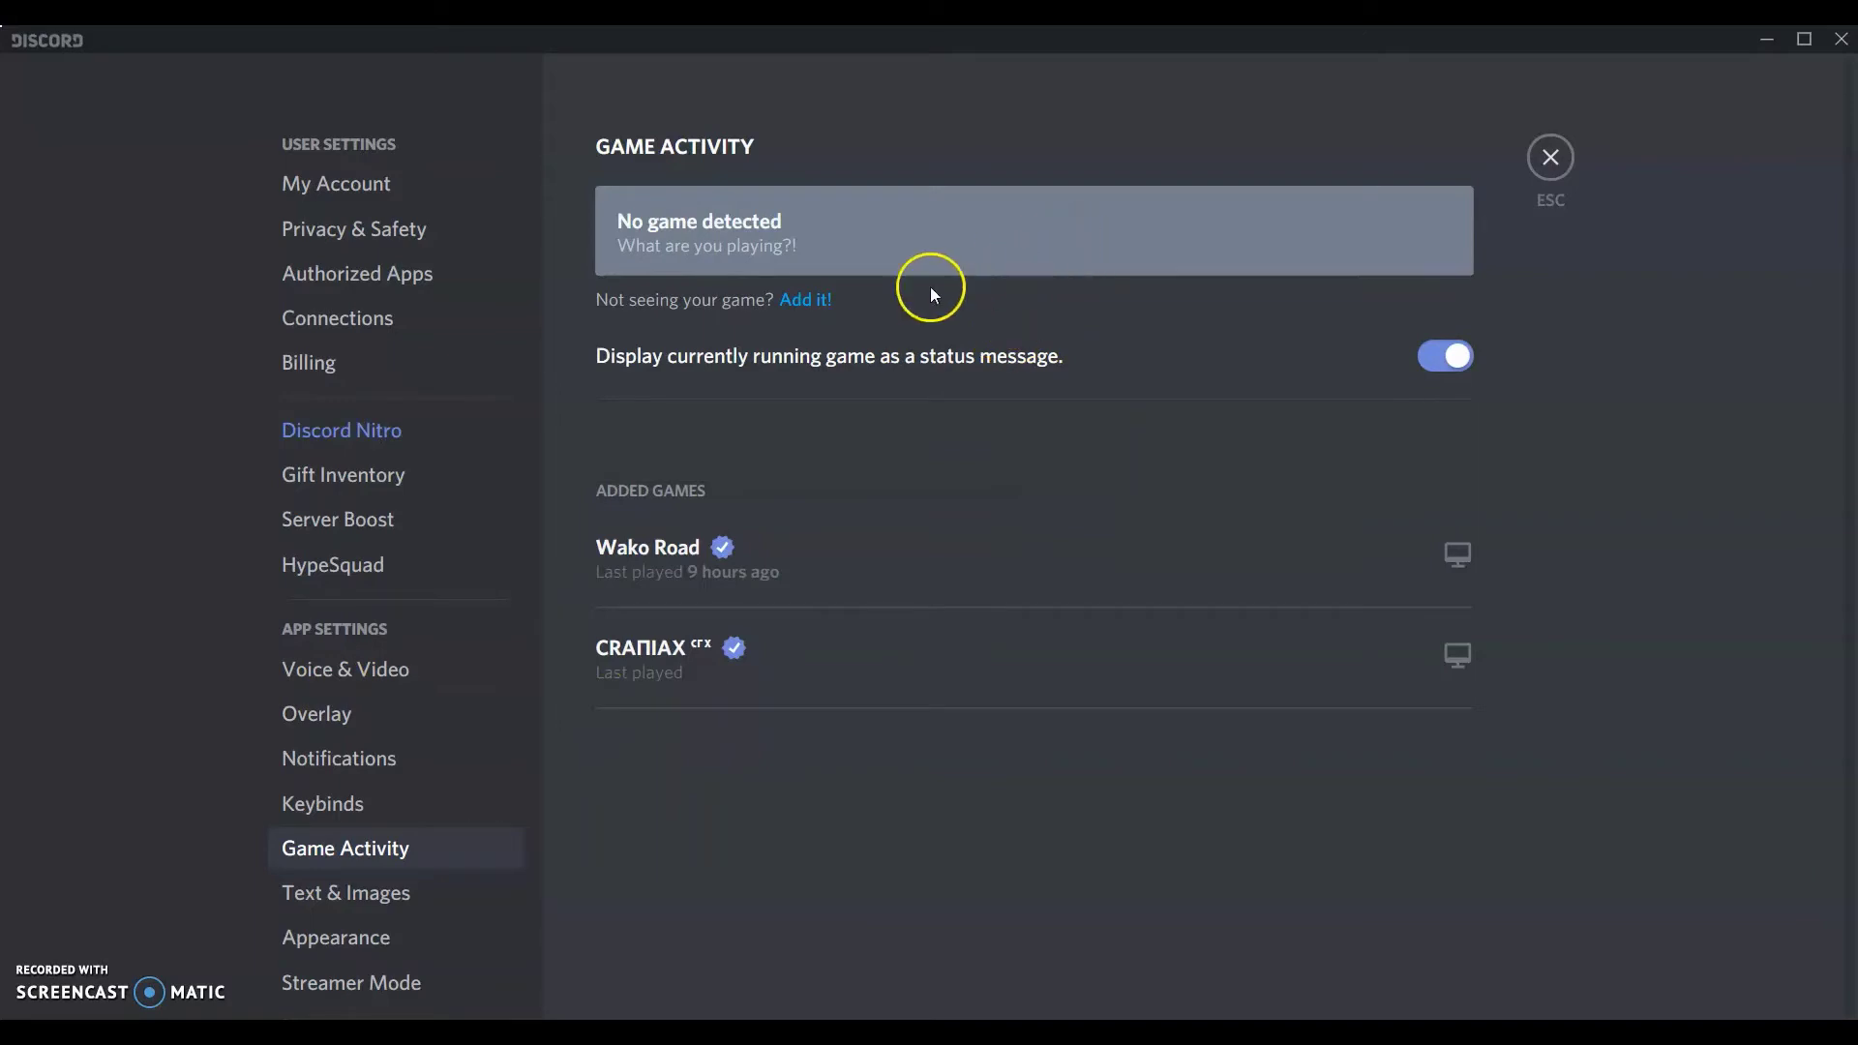
Add Mail as the played game and rename it to 'Something'.
left_click(805, 302)
left_click(954, 368)
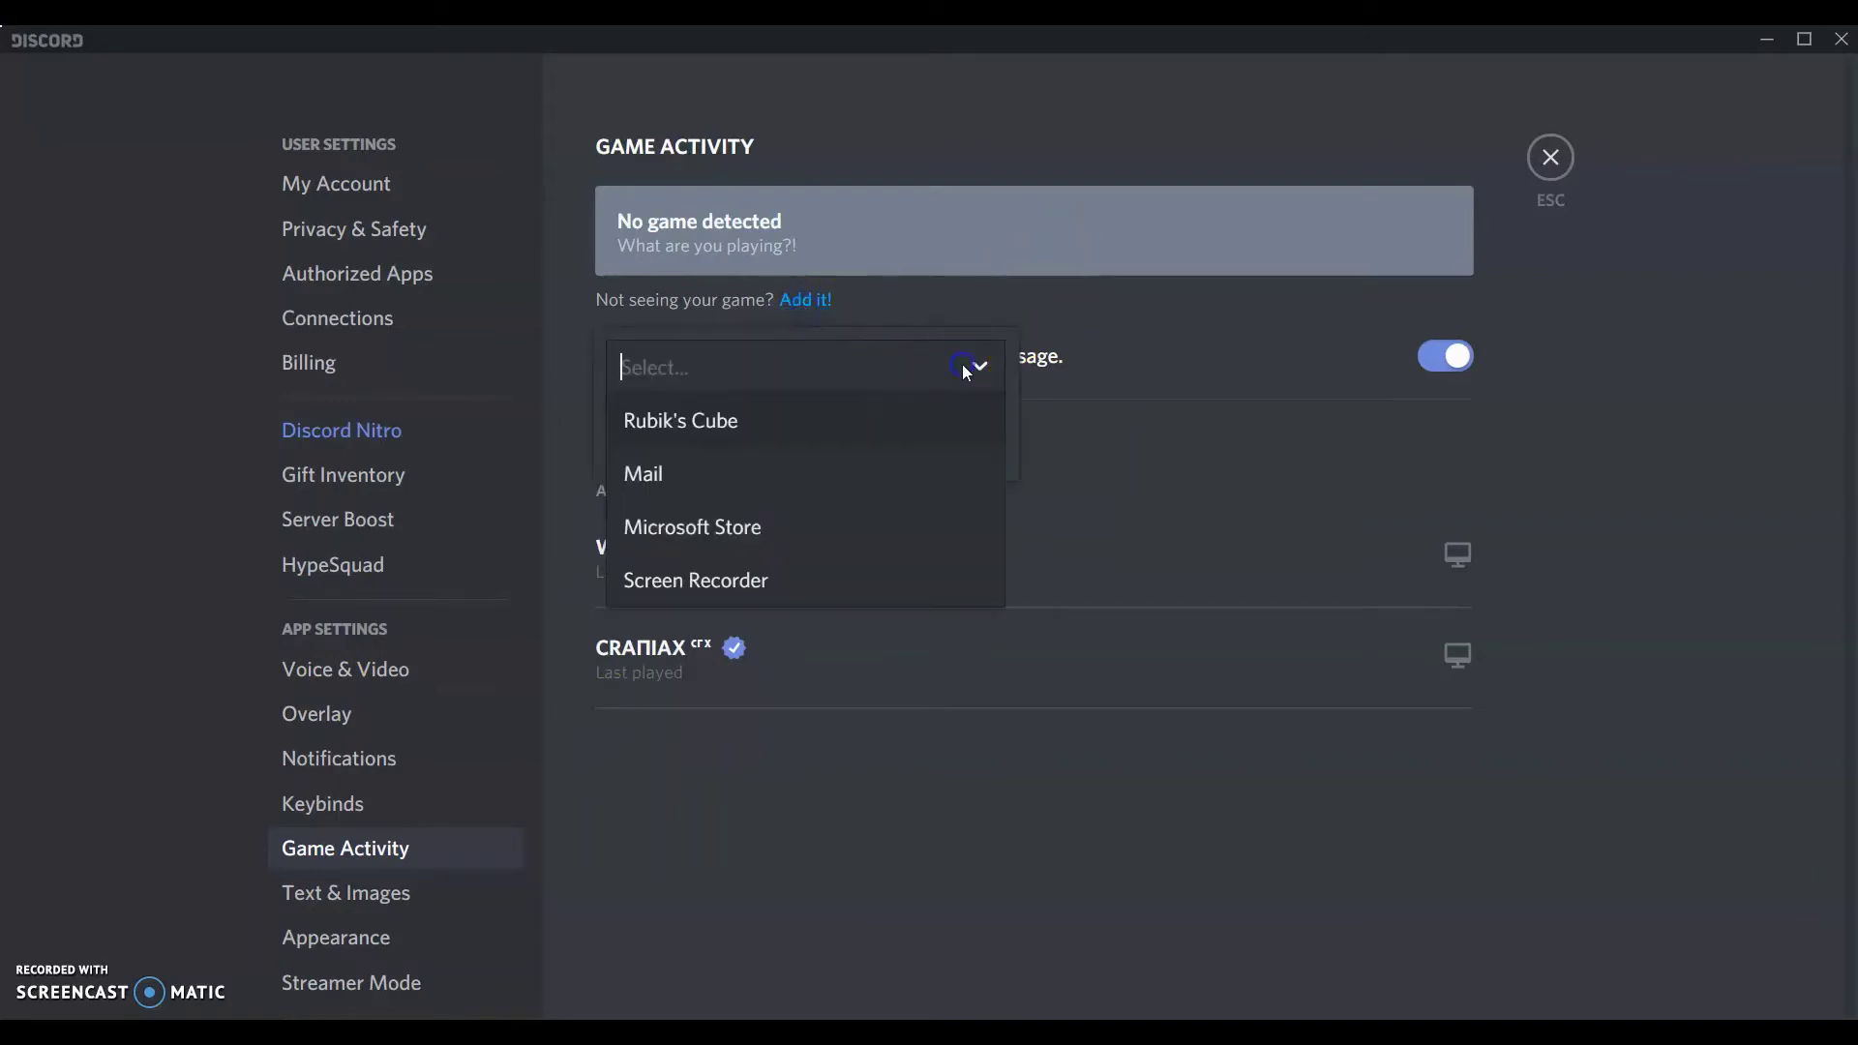
left_click(871, 466)
left_click(956, 457)
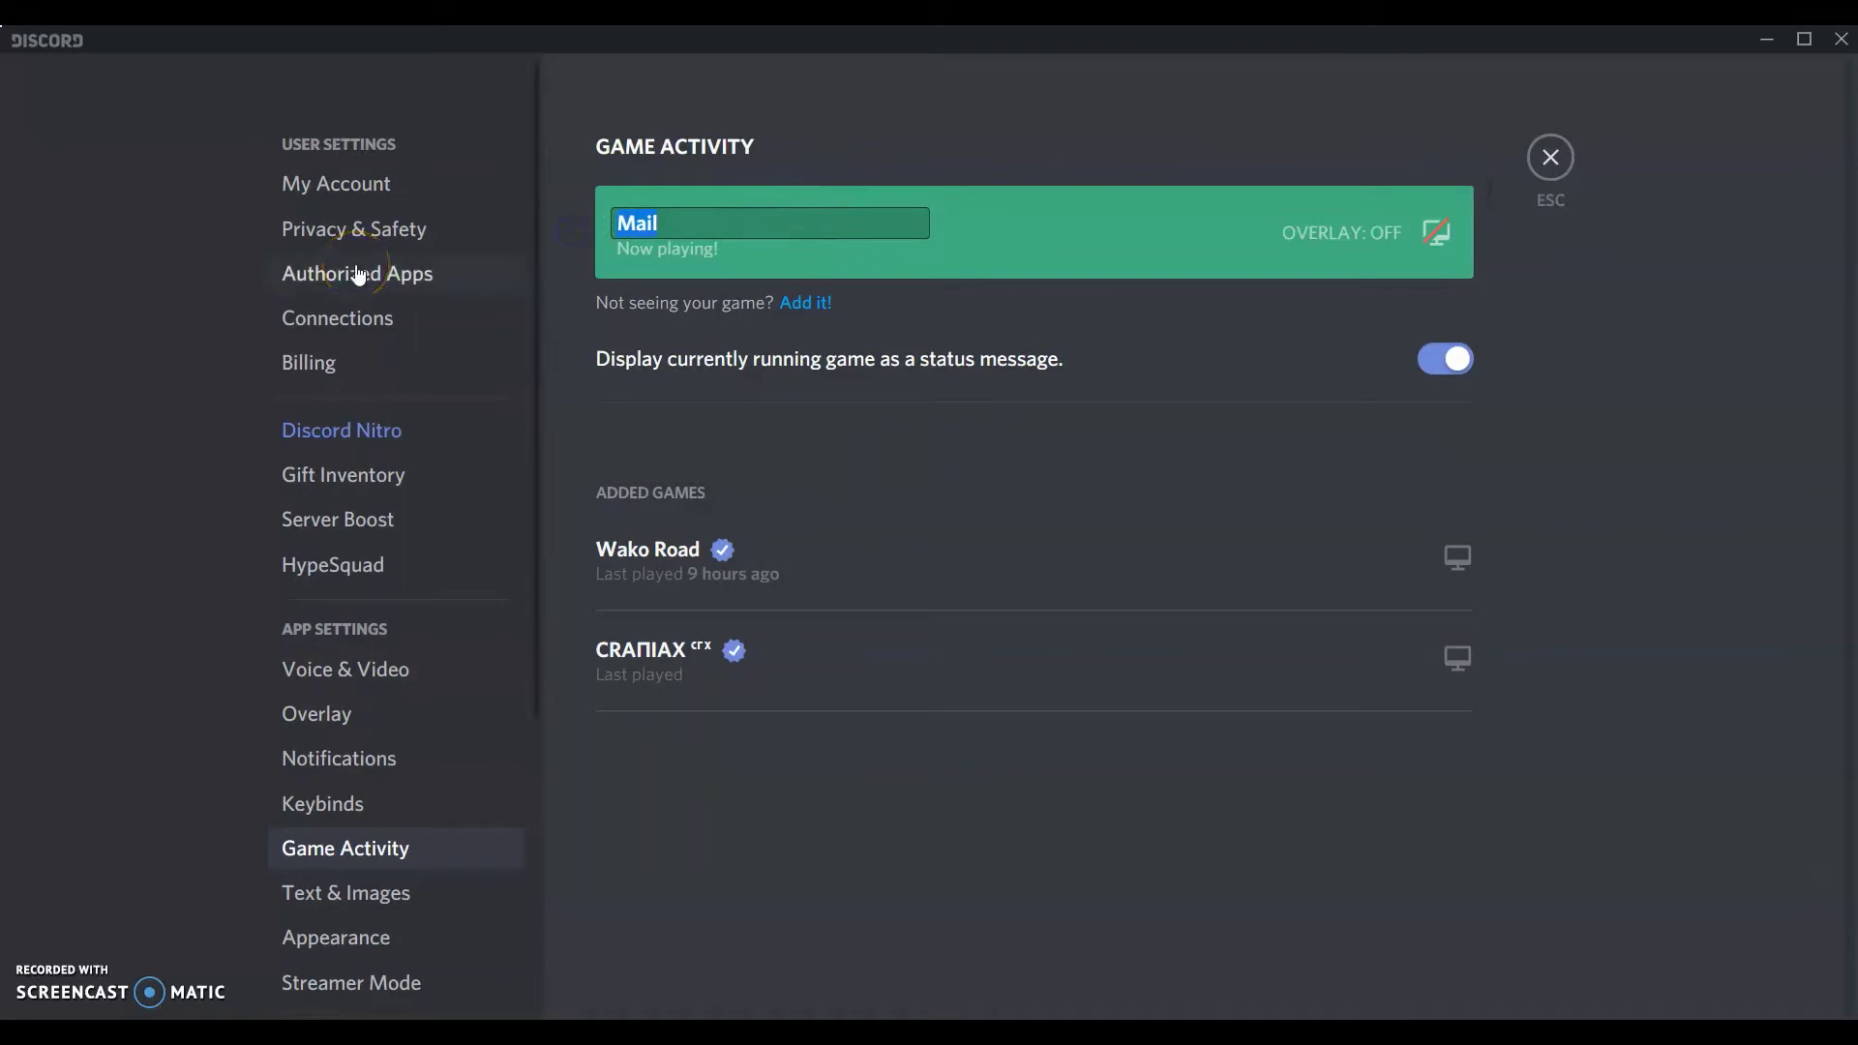
type("Something")
left_click(378, 280)
left_click(1058, 364)
Close settings and go to the Test Server Noice server.
left_click(1560, 150)
left_click(207, 216)
left_click(48, 186)
In Test Server Noice, confirm on your profile card that the status reads Playing Something.
left_click(47, 179)
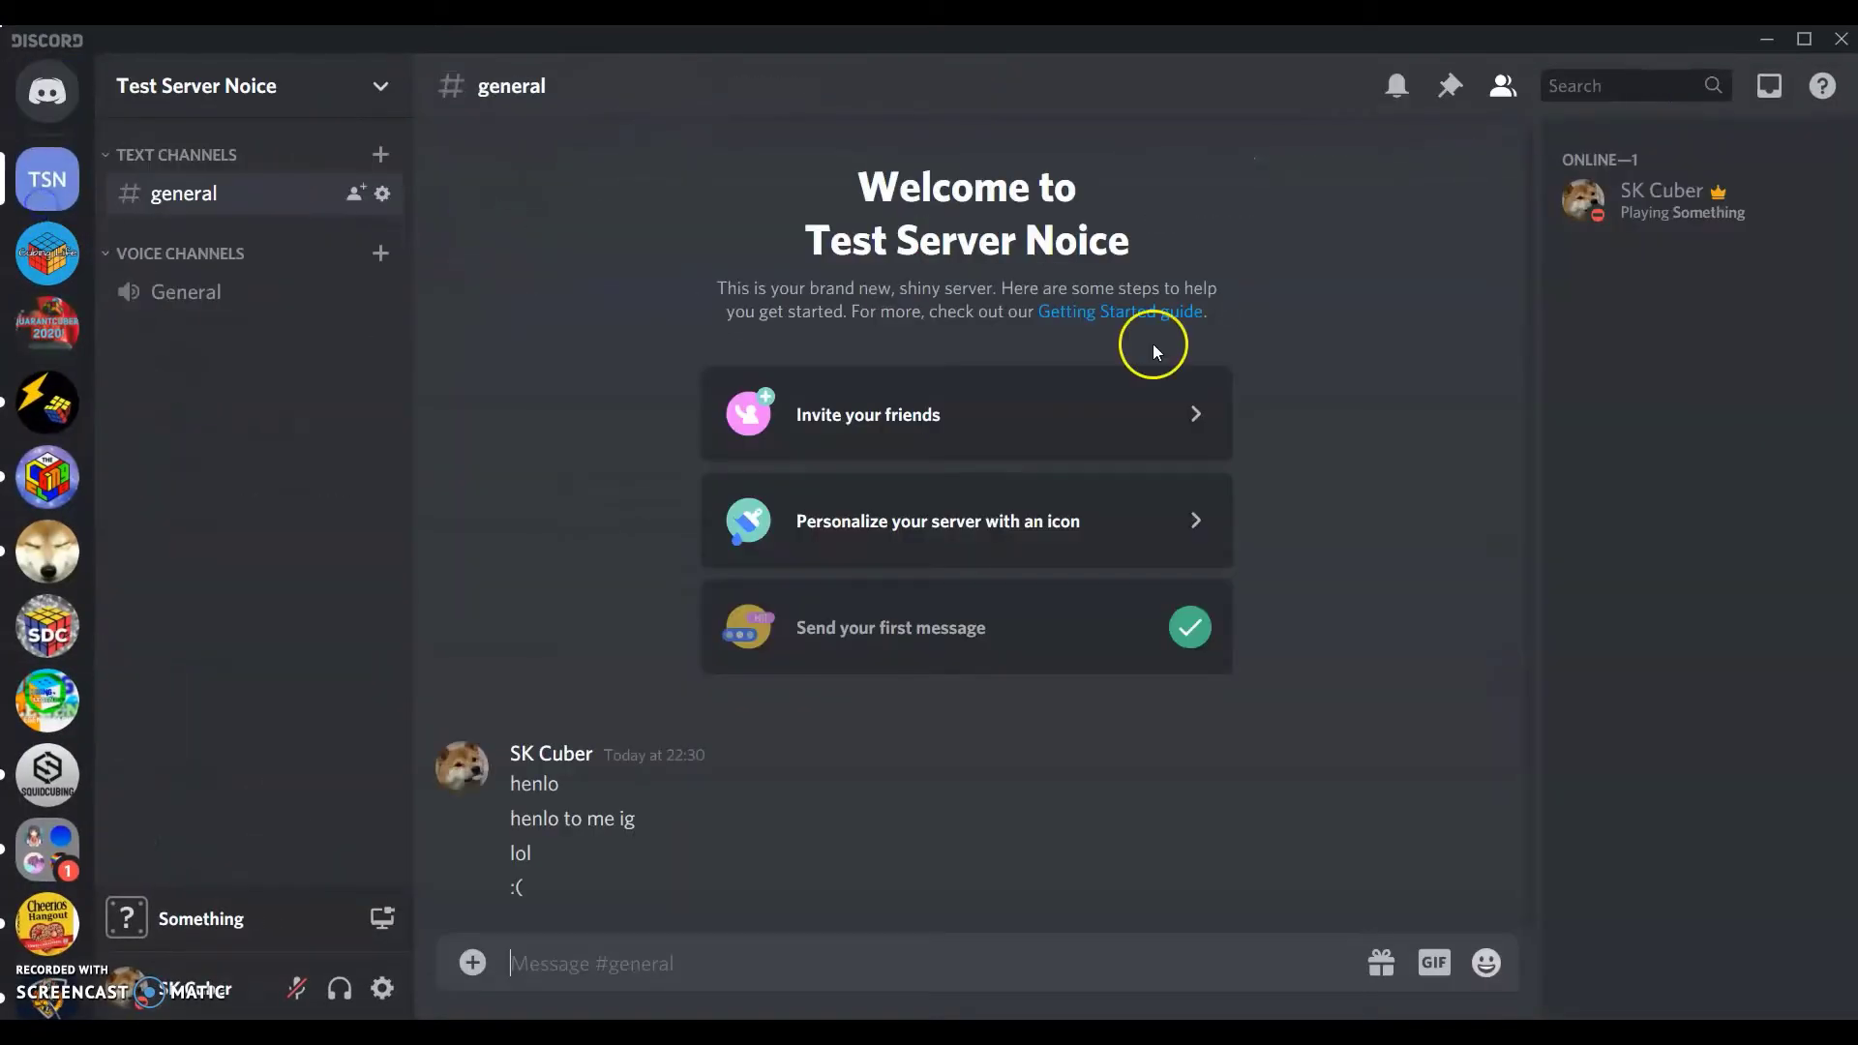
left_click(1599, 228)
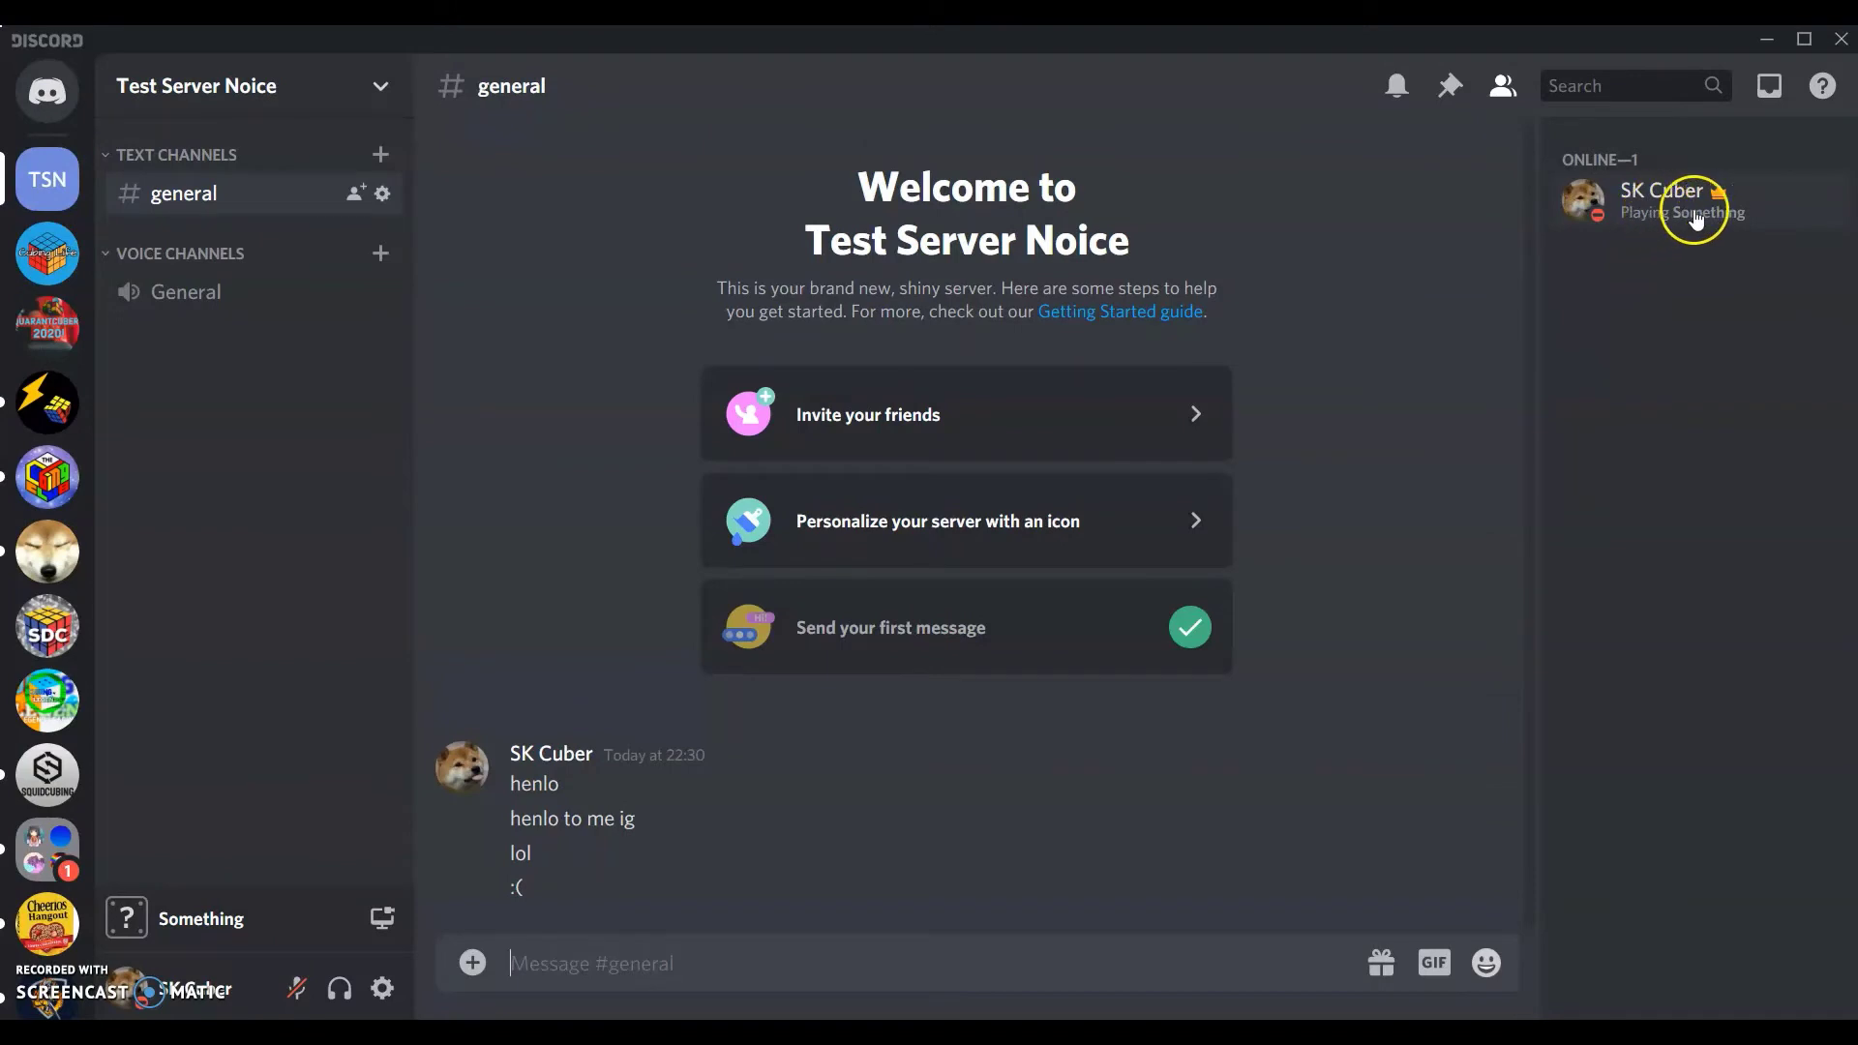
left_click(1565, 218)
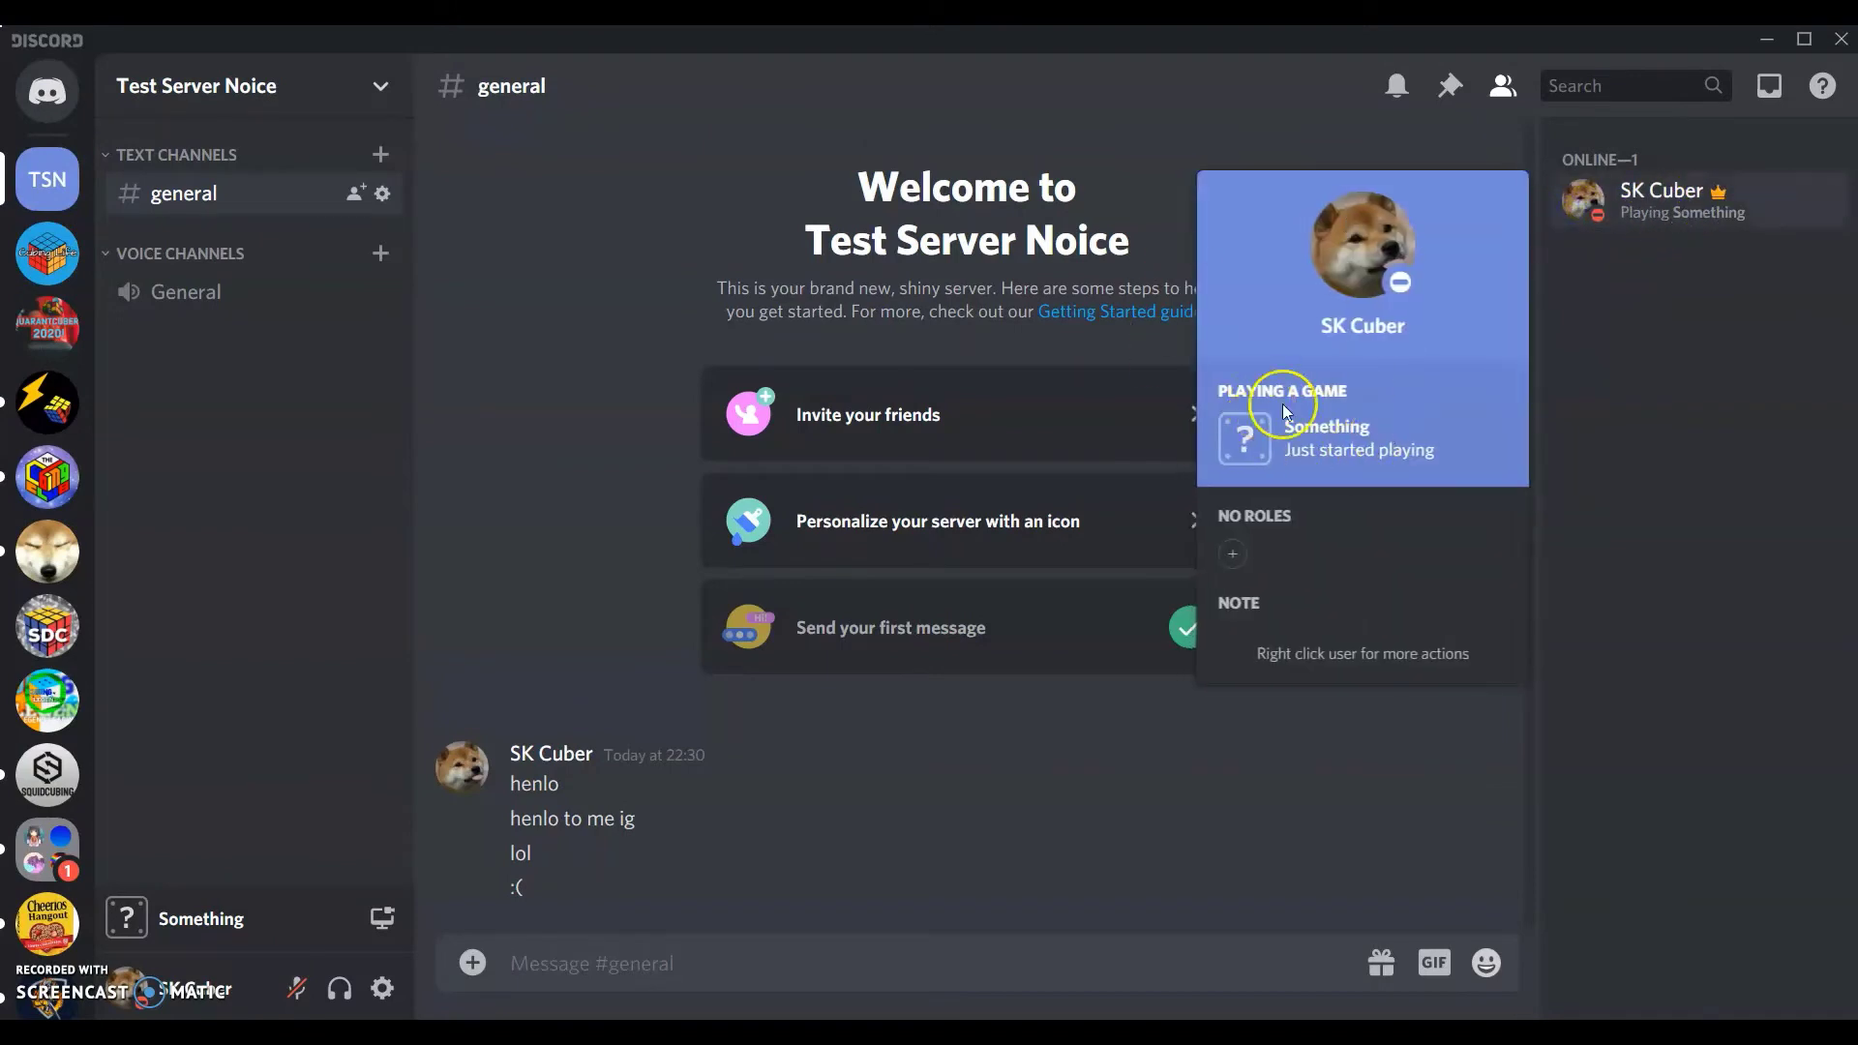
left_click(646, 317)
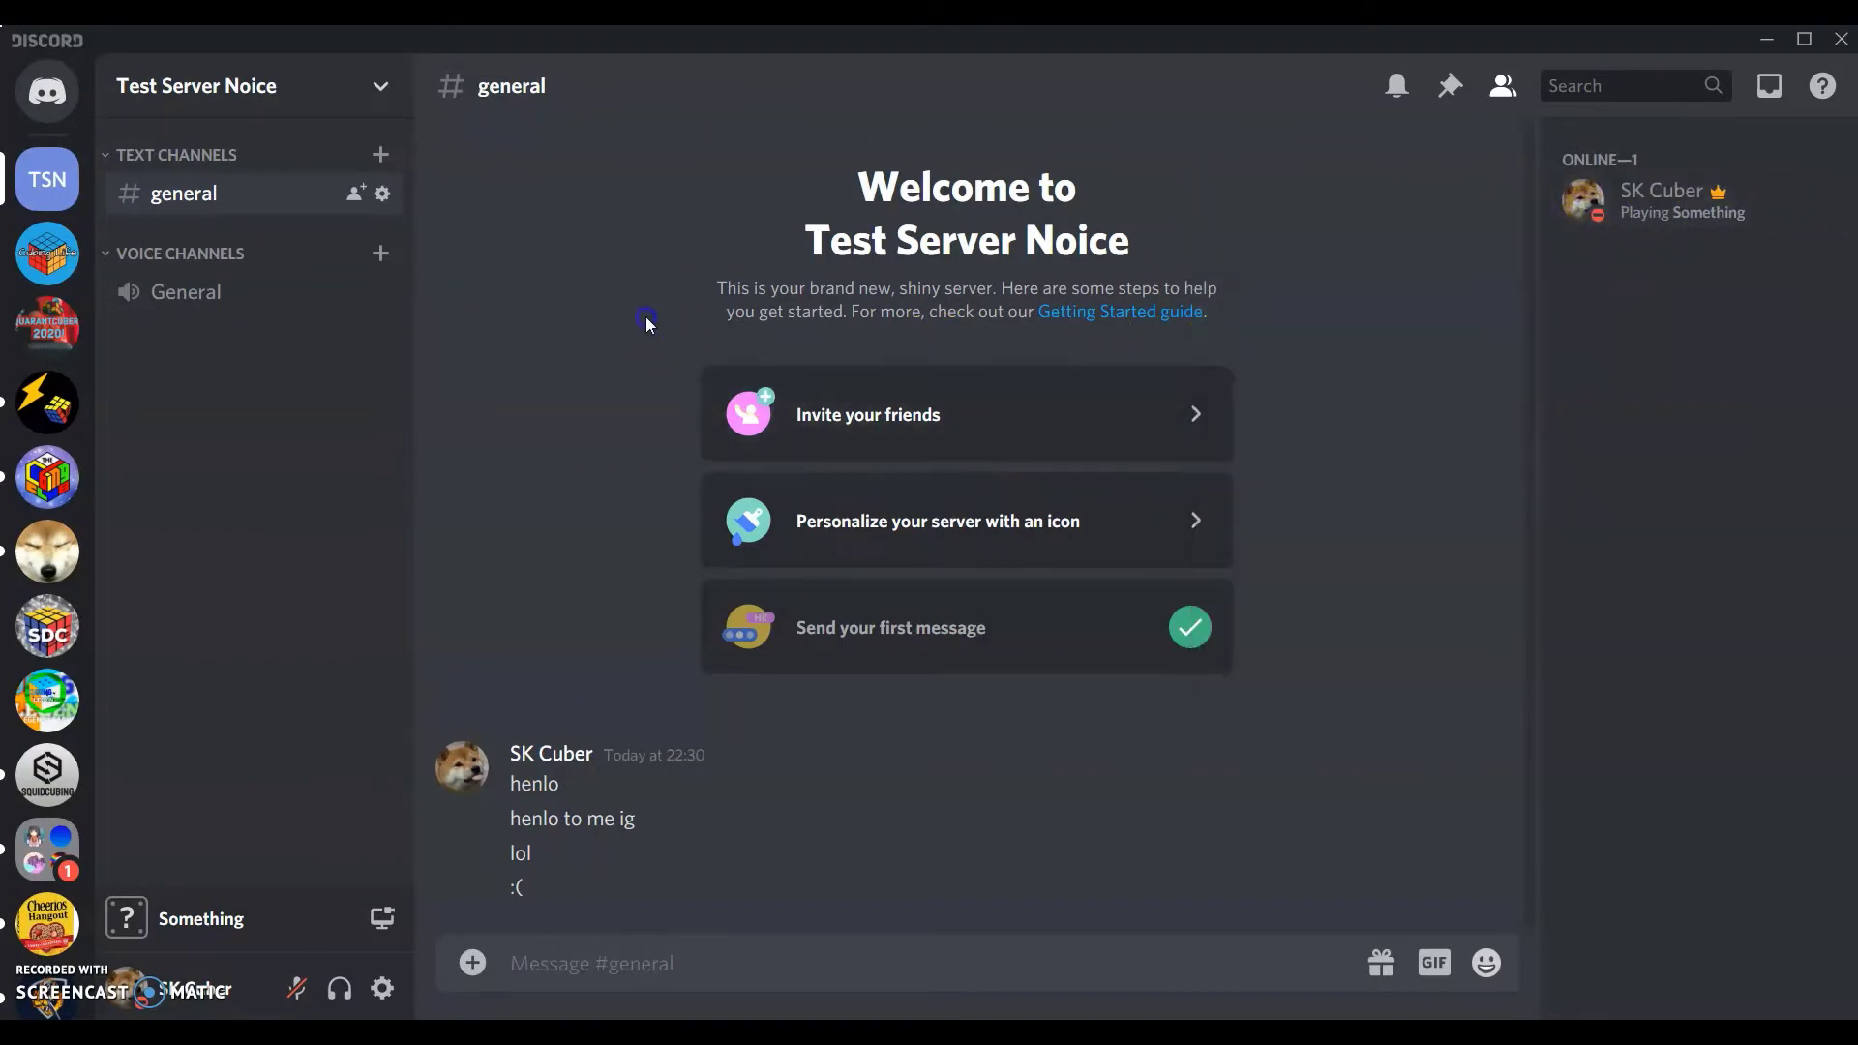
Check the profile status again in Cubing Life, then return to Test Server Noice.
left_click(47, 254)
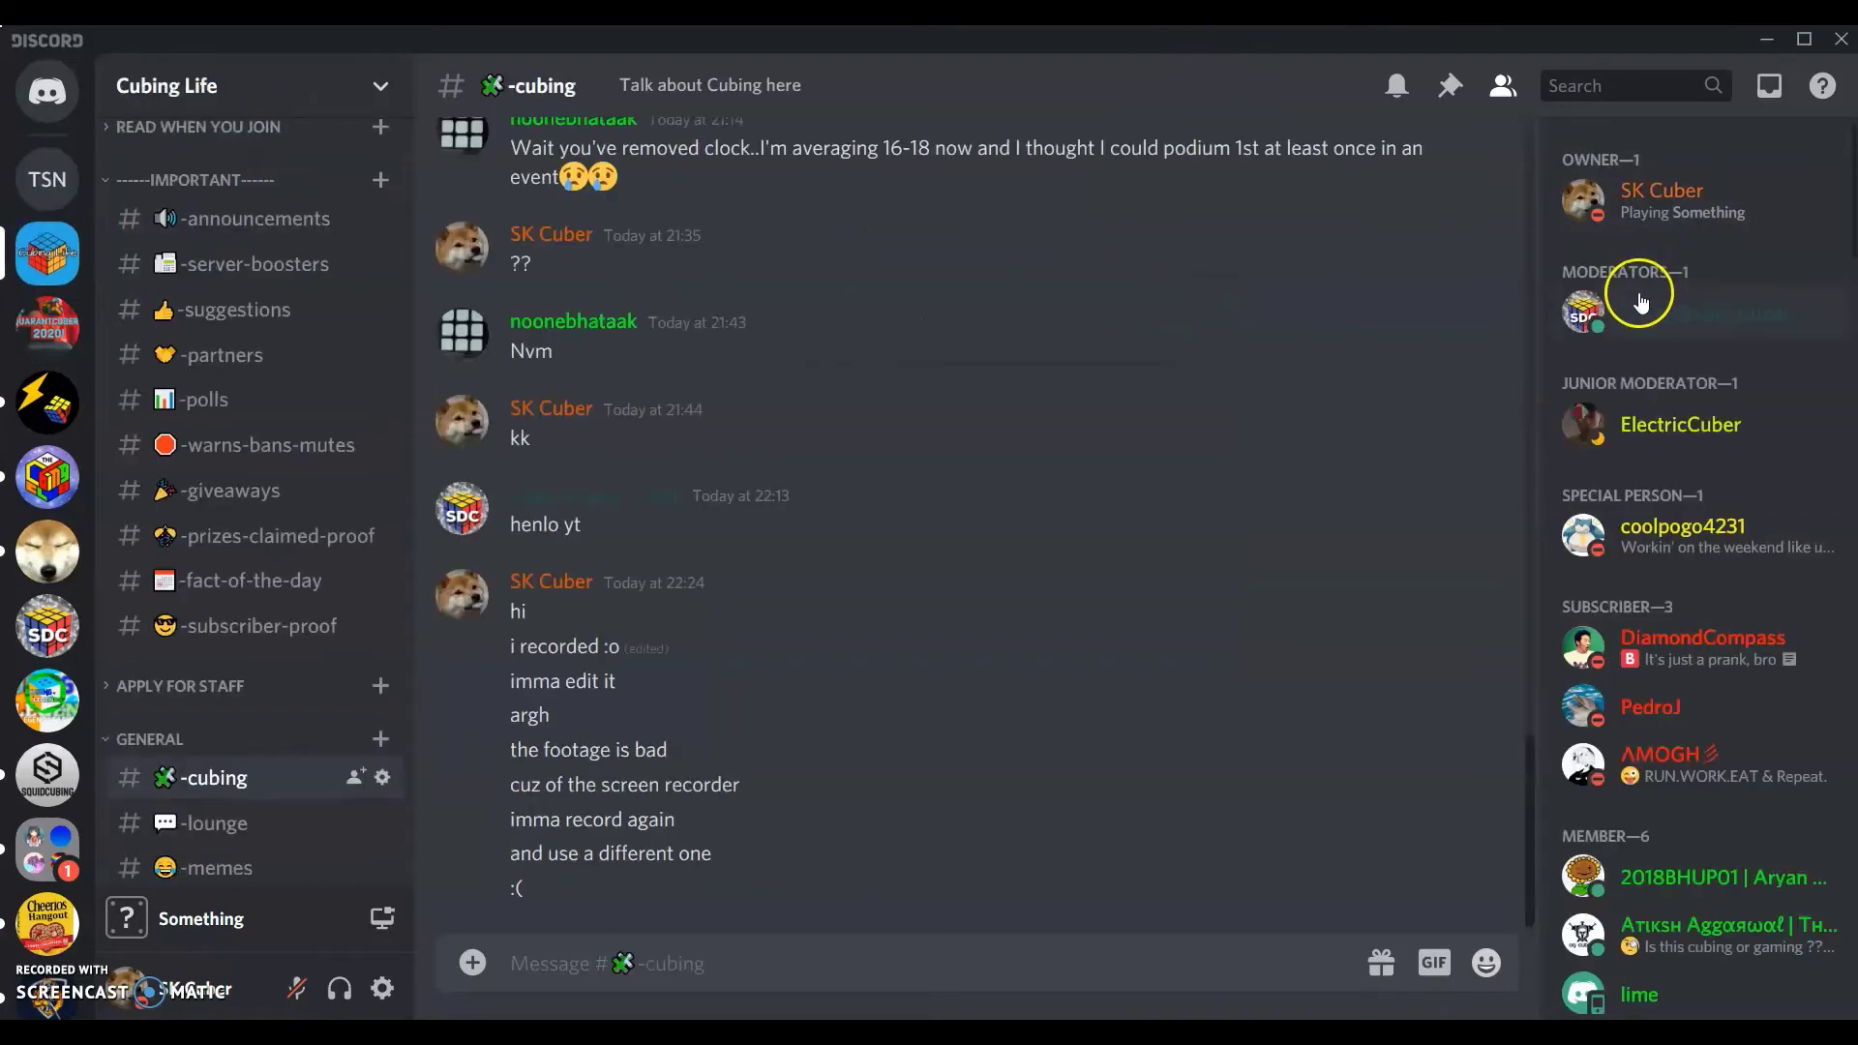
left_click(1594, 221)
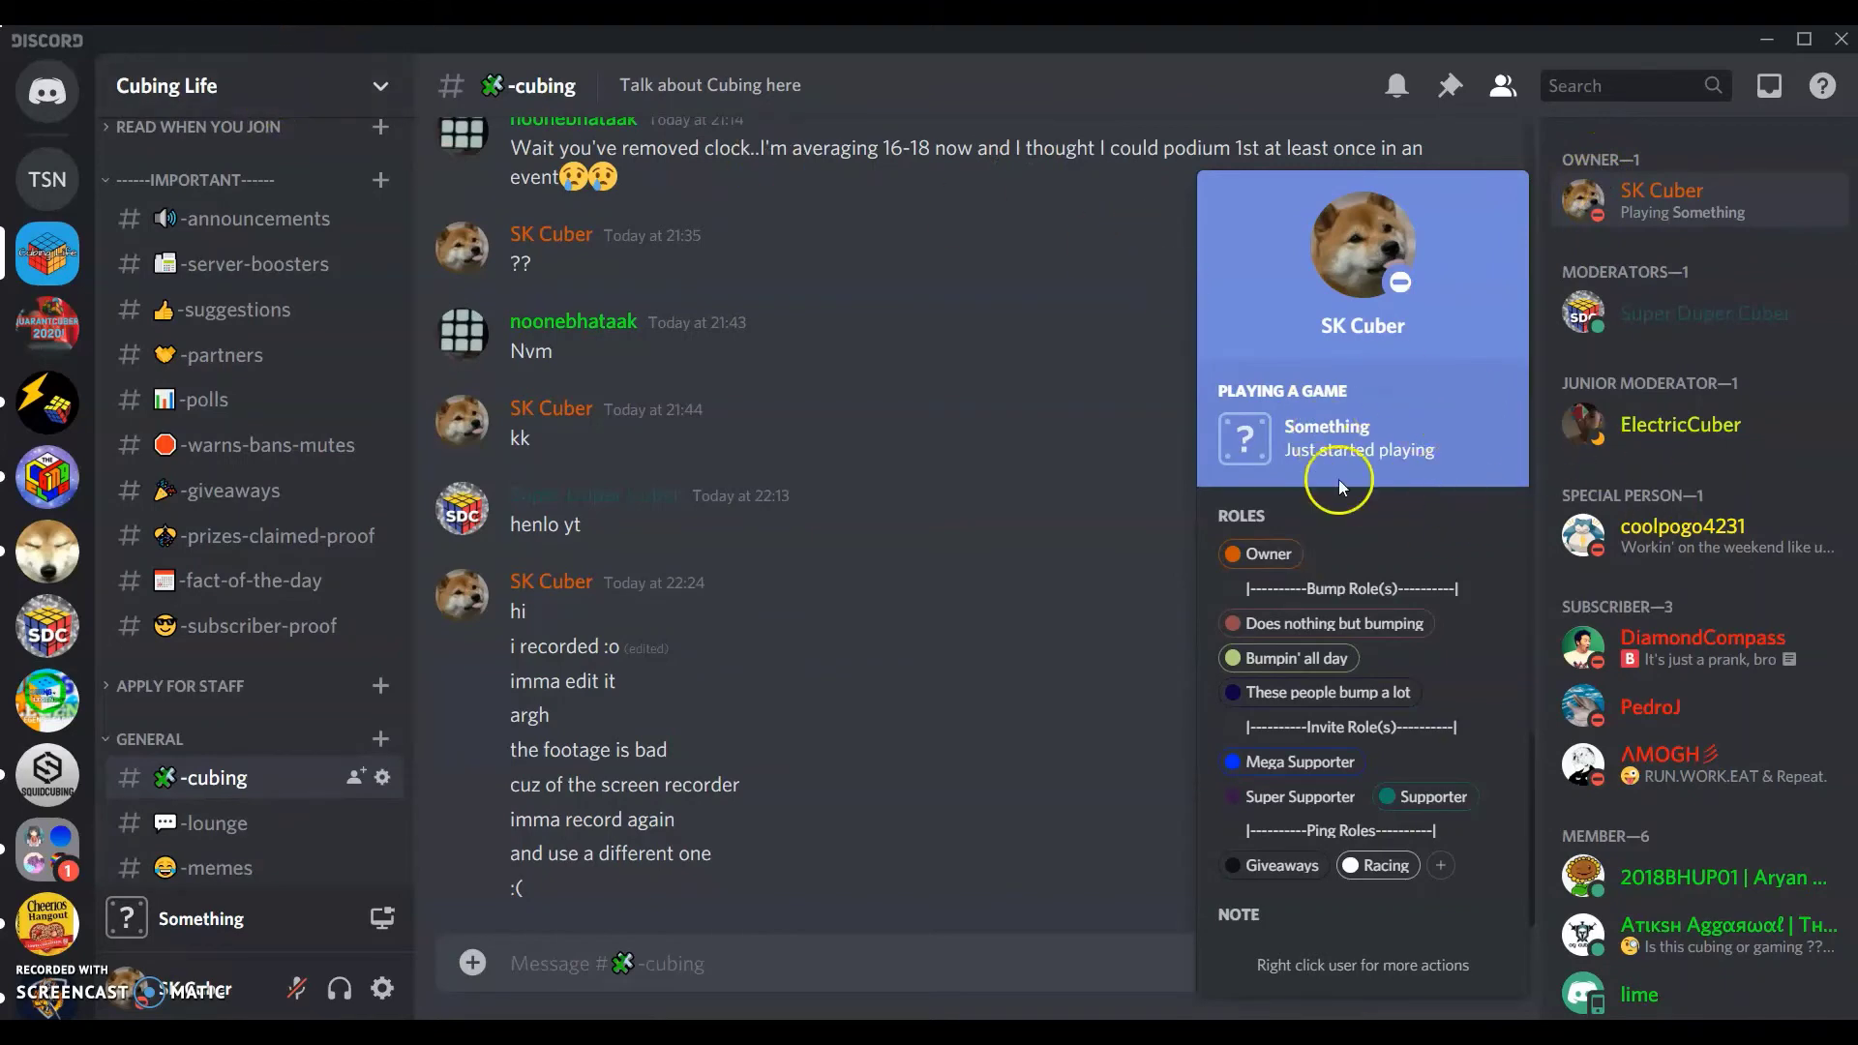
left_click(794, 909)
left_click(46, 179)
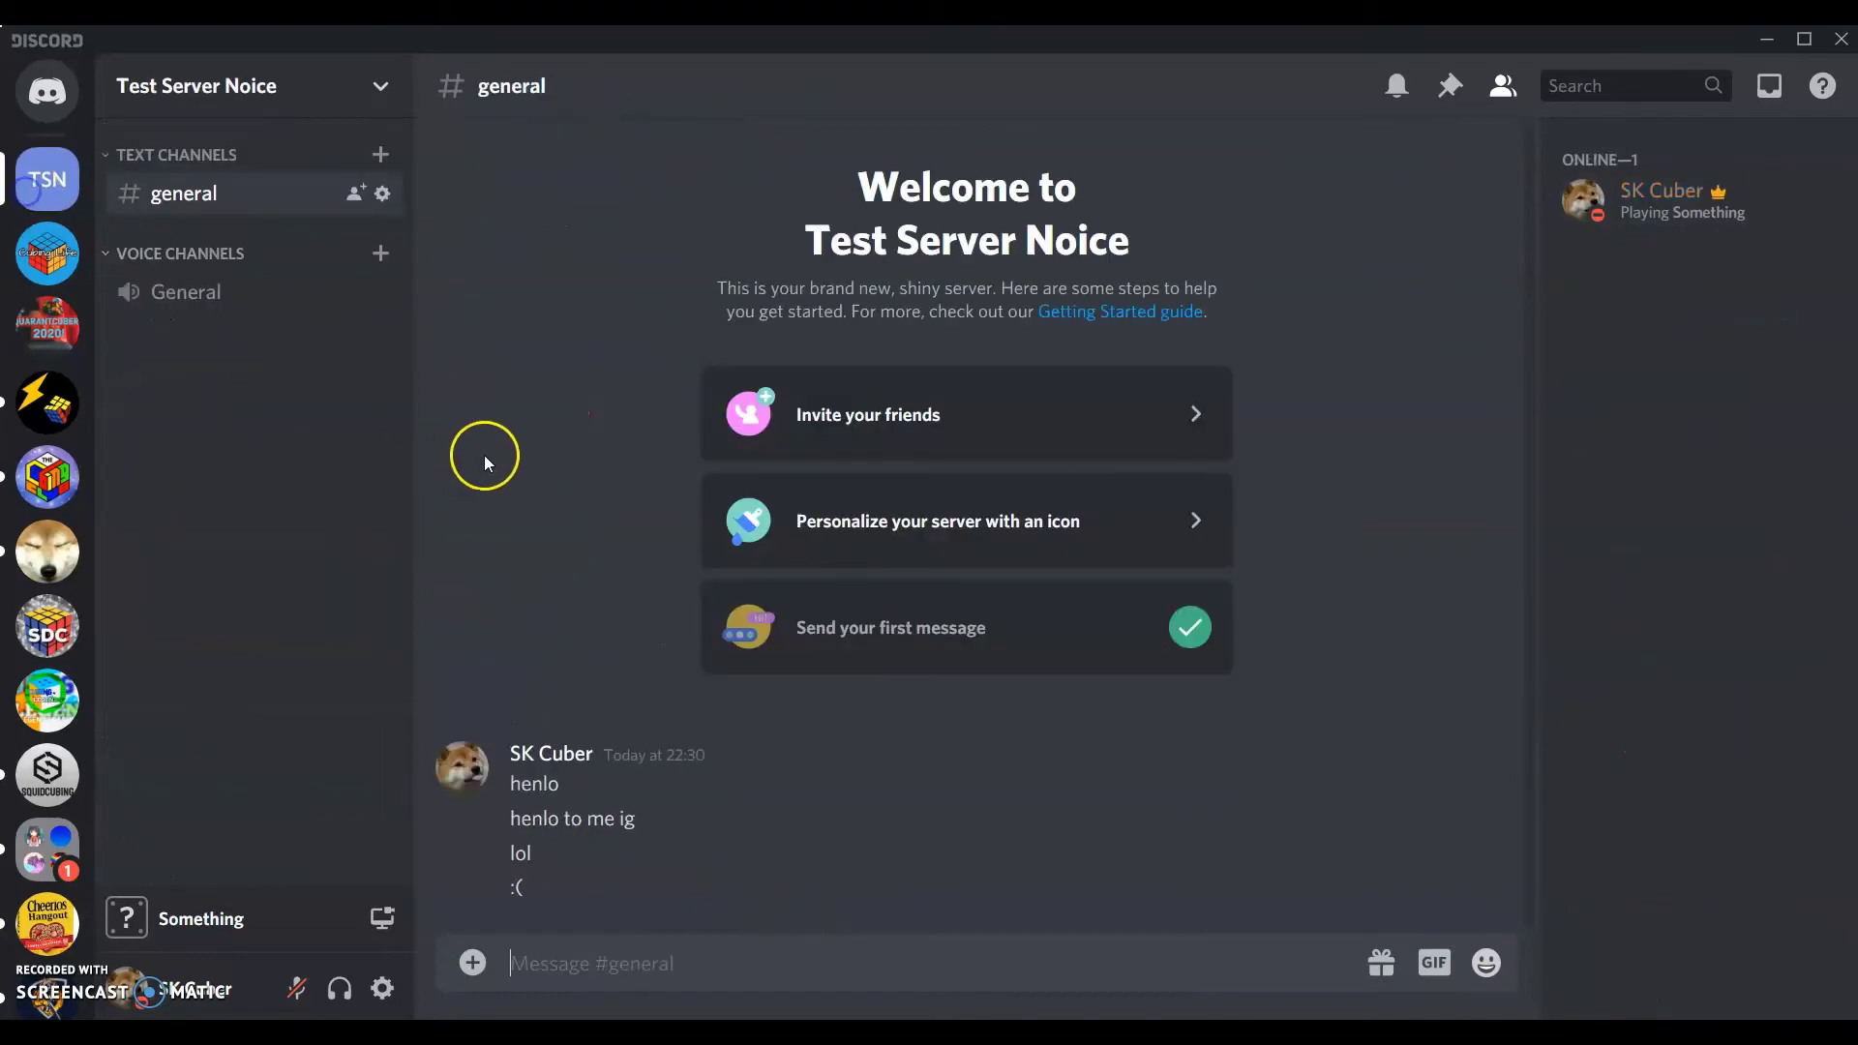
Add Google Chrome as the current game, rename it 'with discord', and close settings.
left_click(384, 987)
left_click(365, 848)
left_click(832, 368)
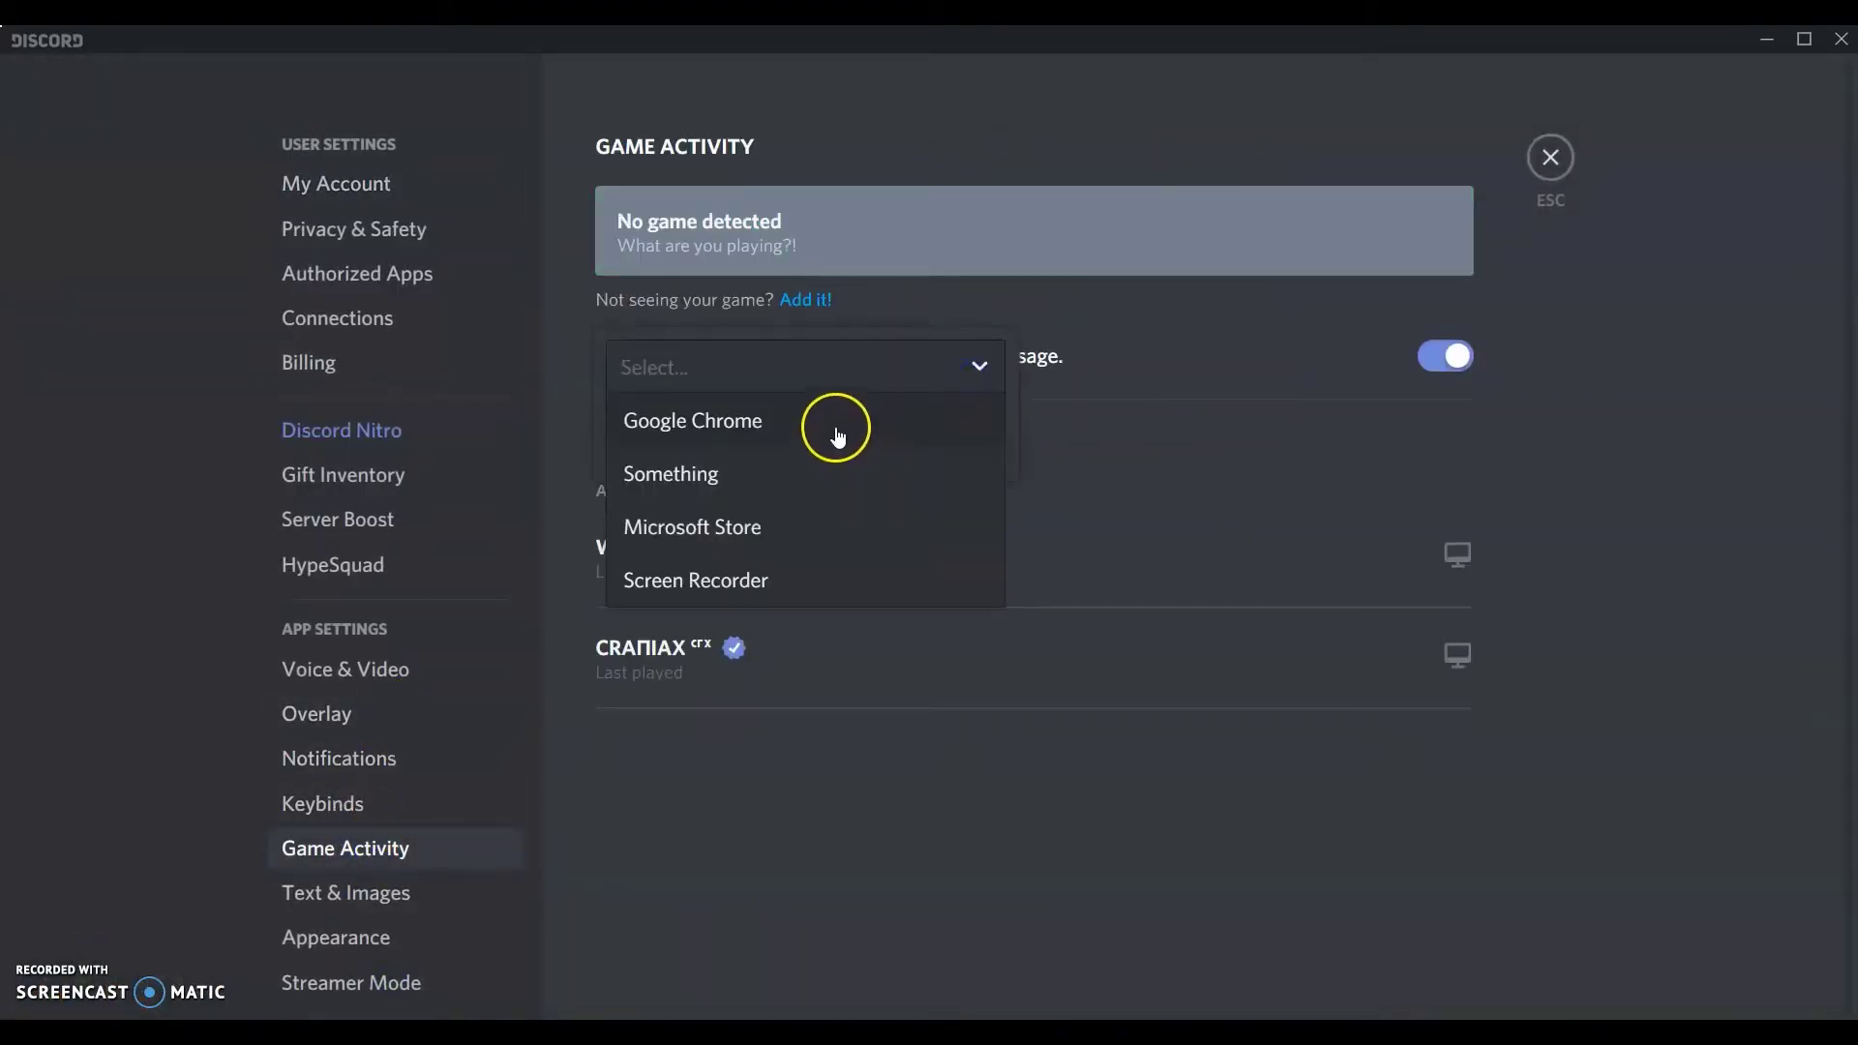
left_click(838, 438)
left_click(914, 444)
left_click(809, 228)
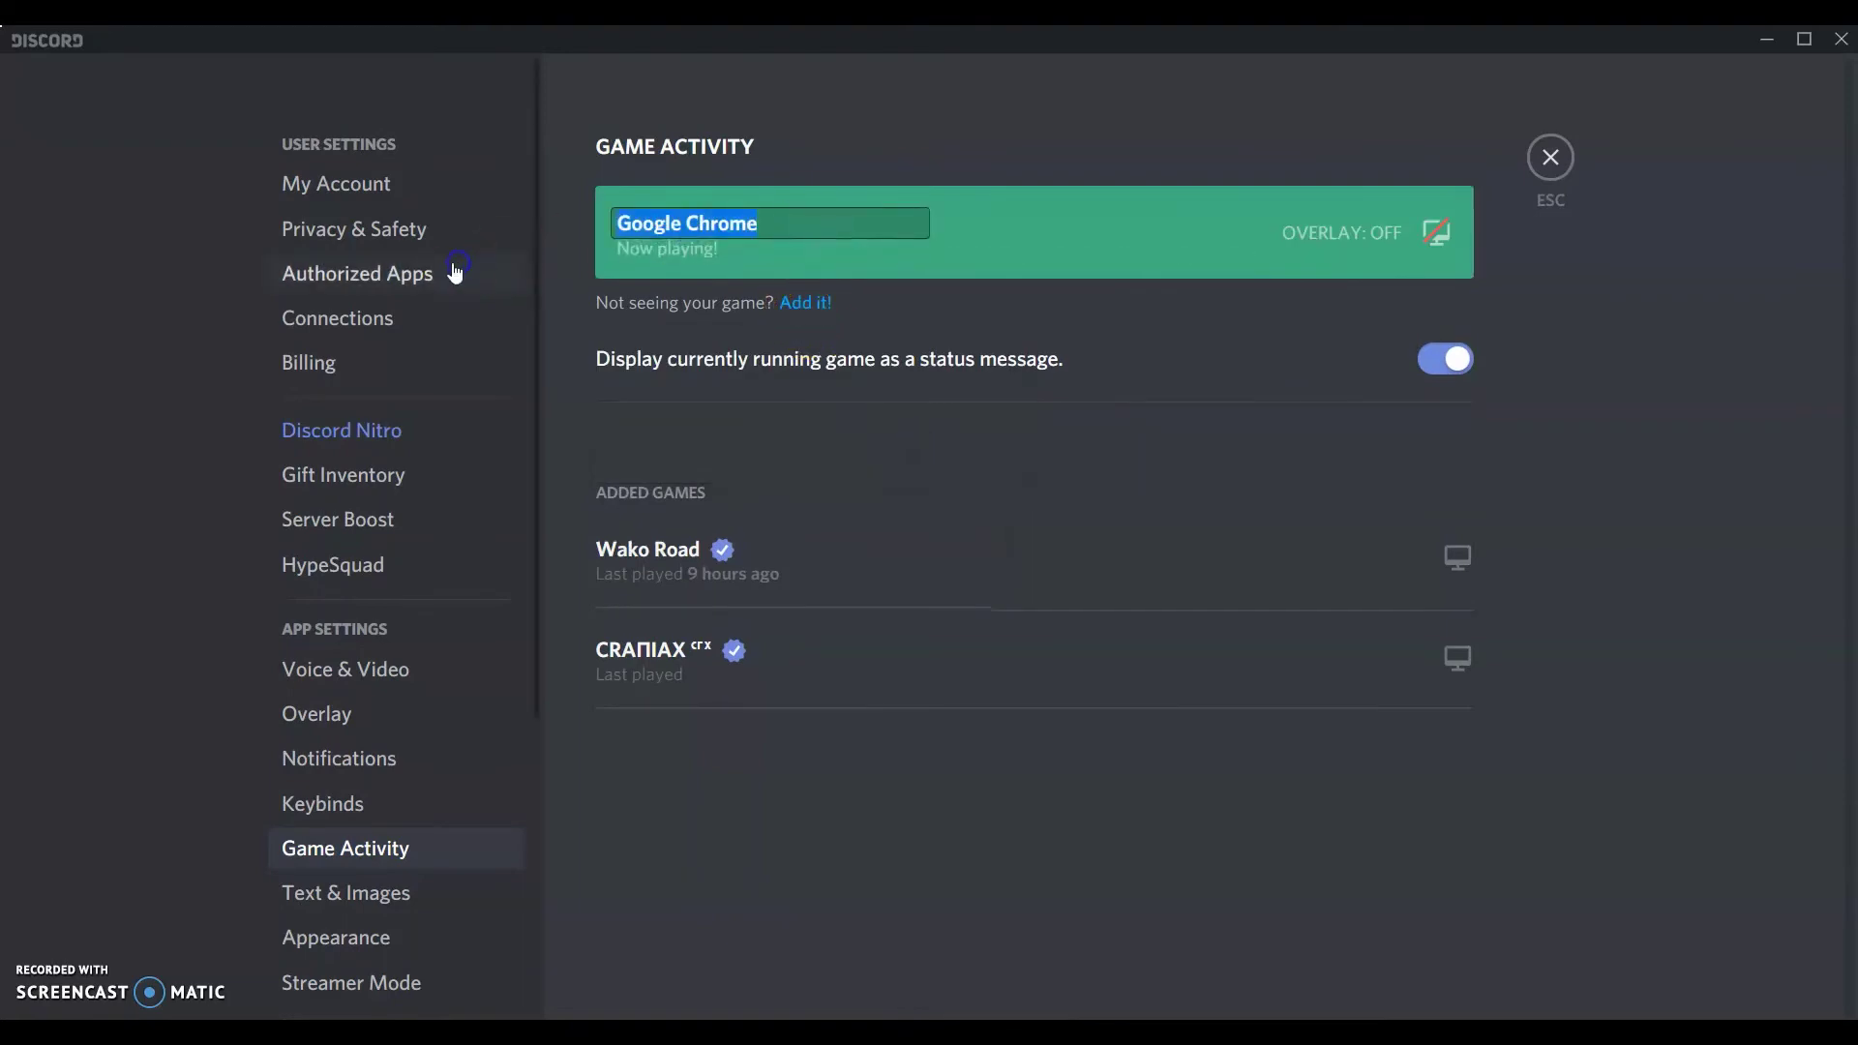
type("wifi")
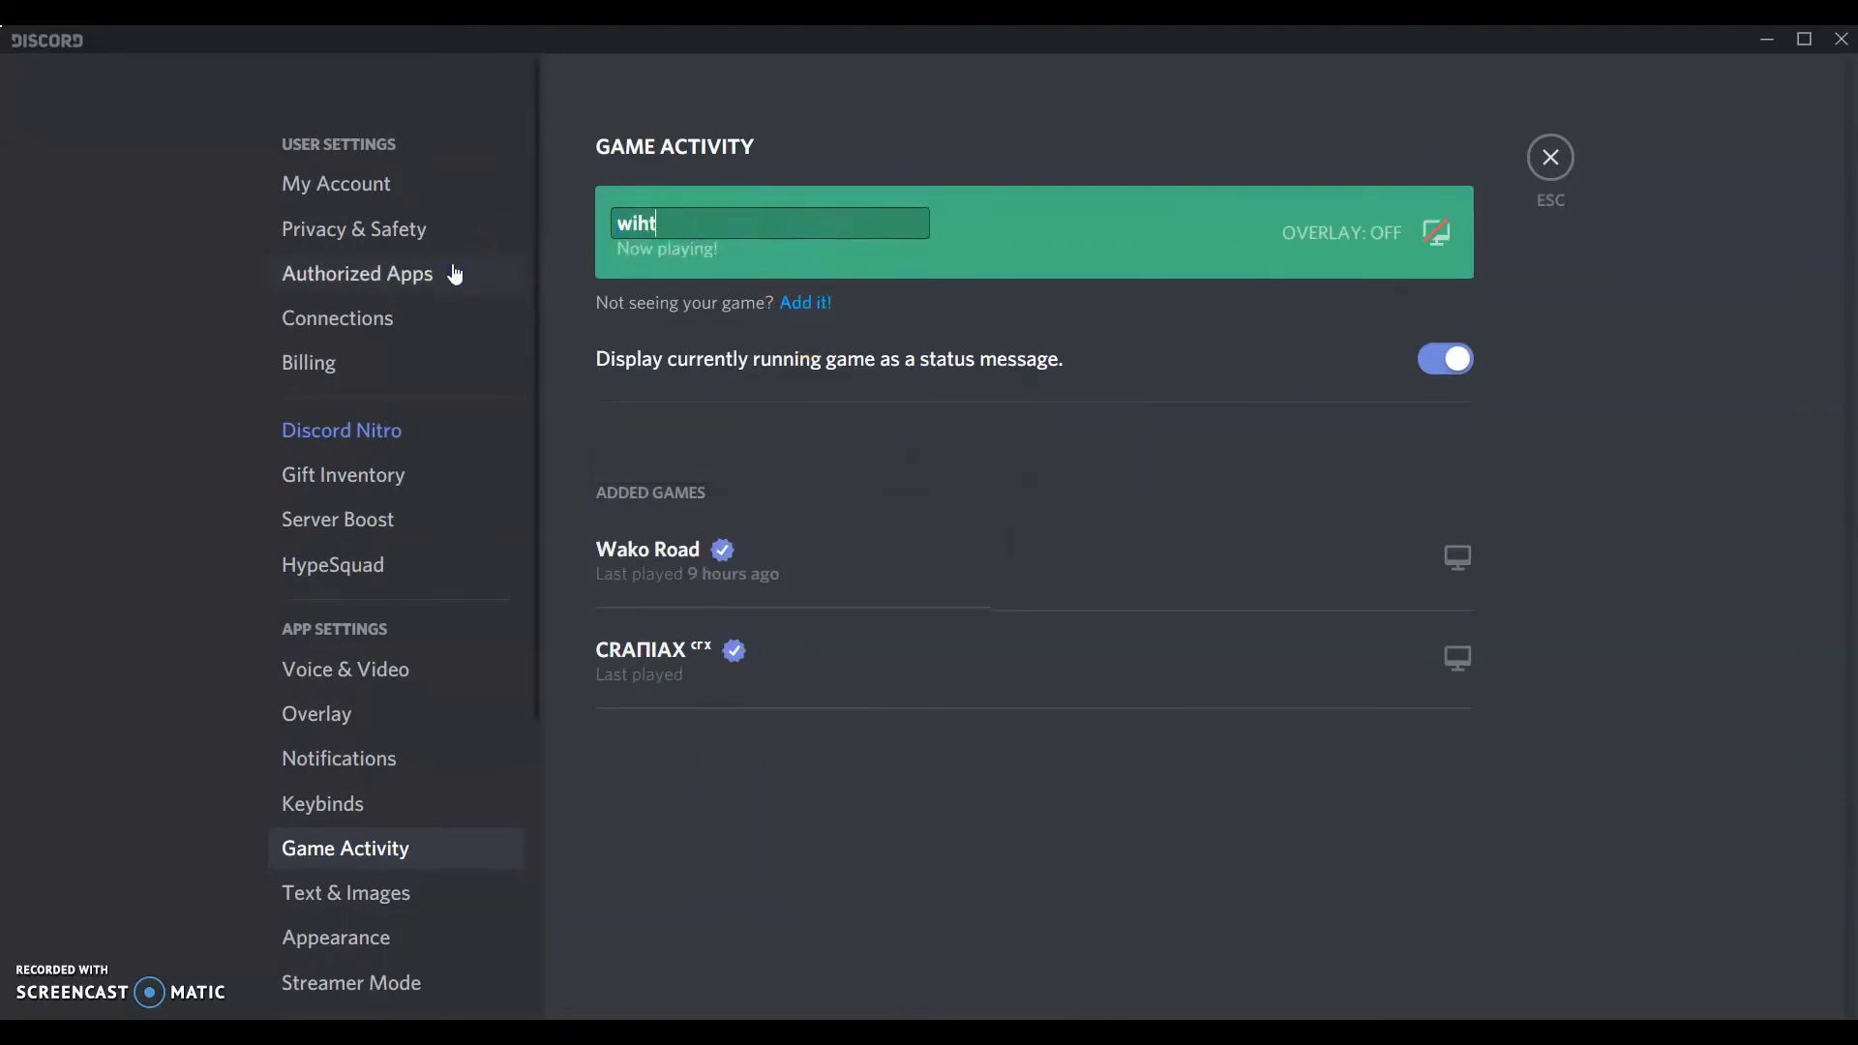
key("BackSpace")
key("BackSpace")
type("th")
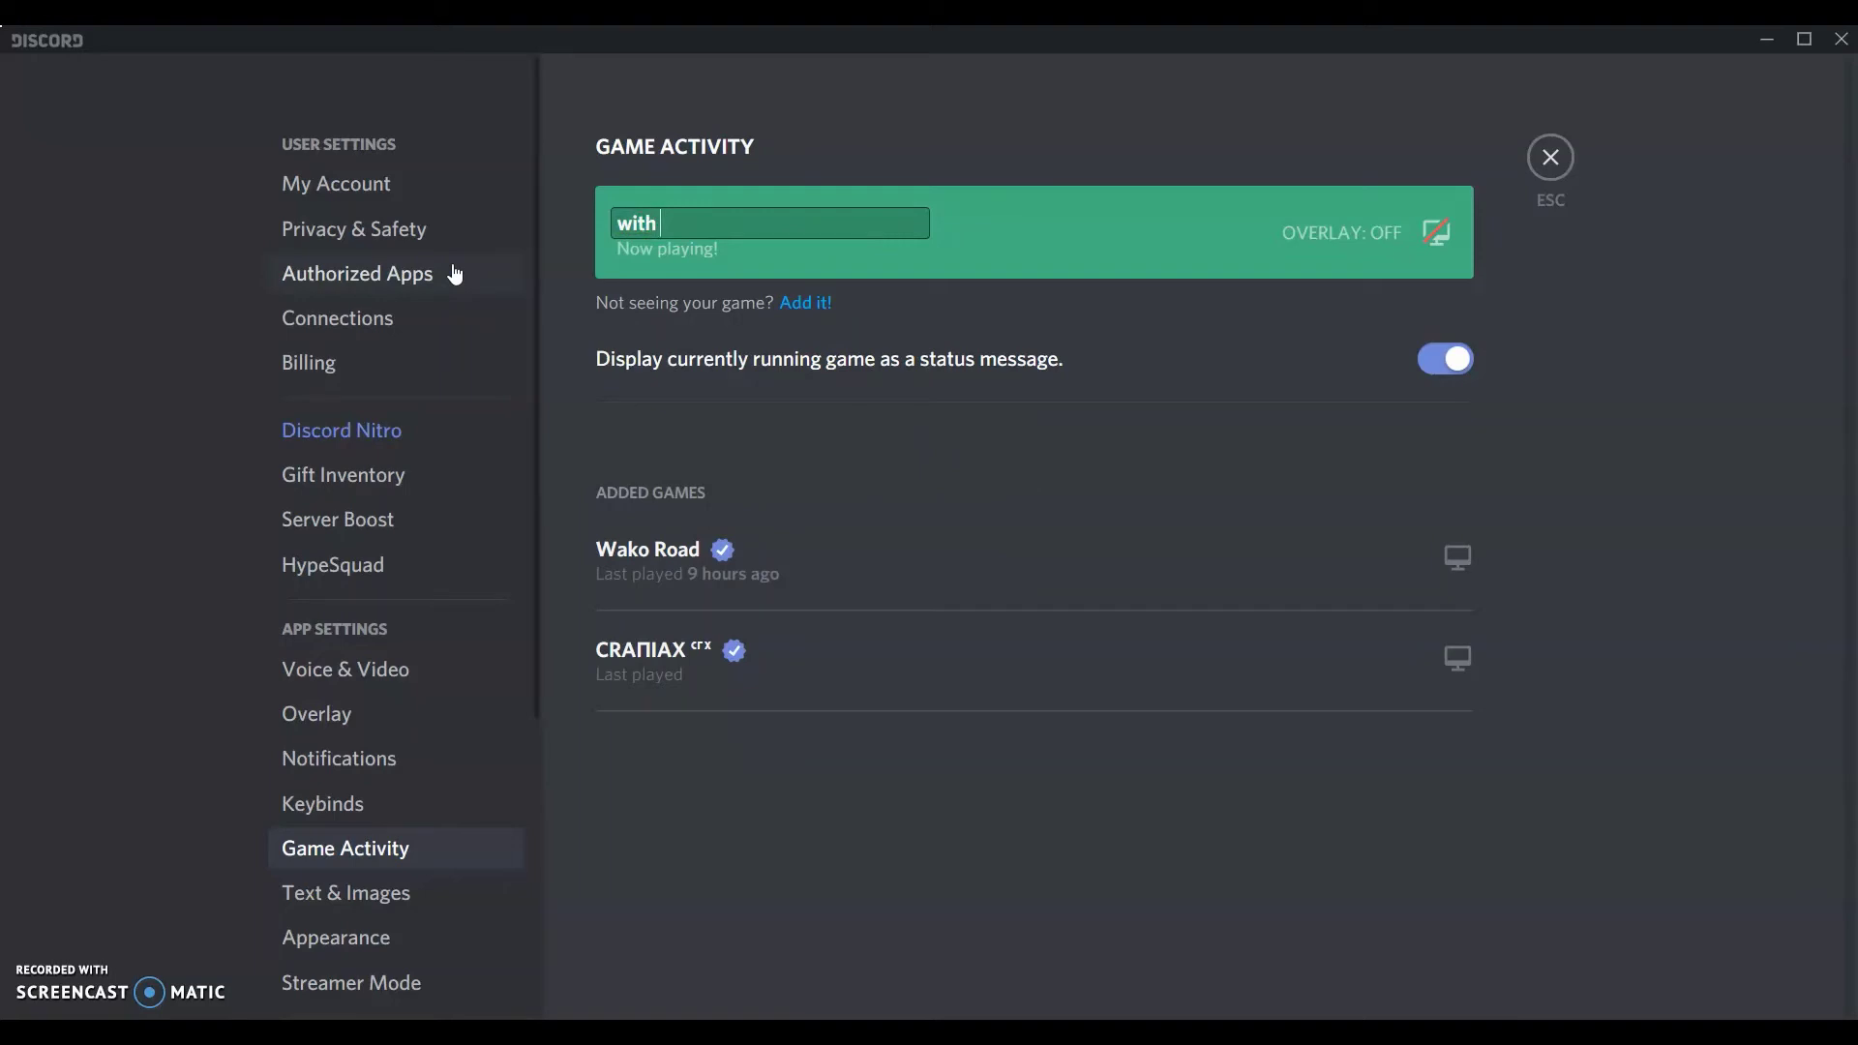
type(" discord")
left_click(961, 302)
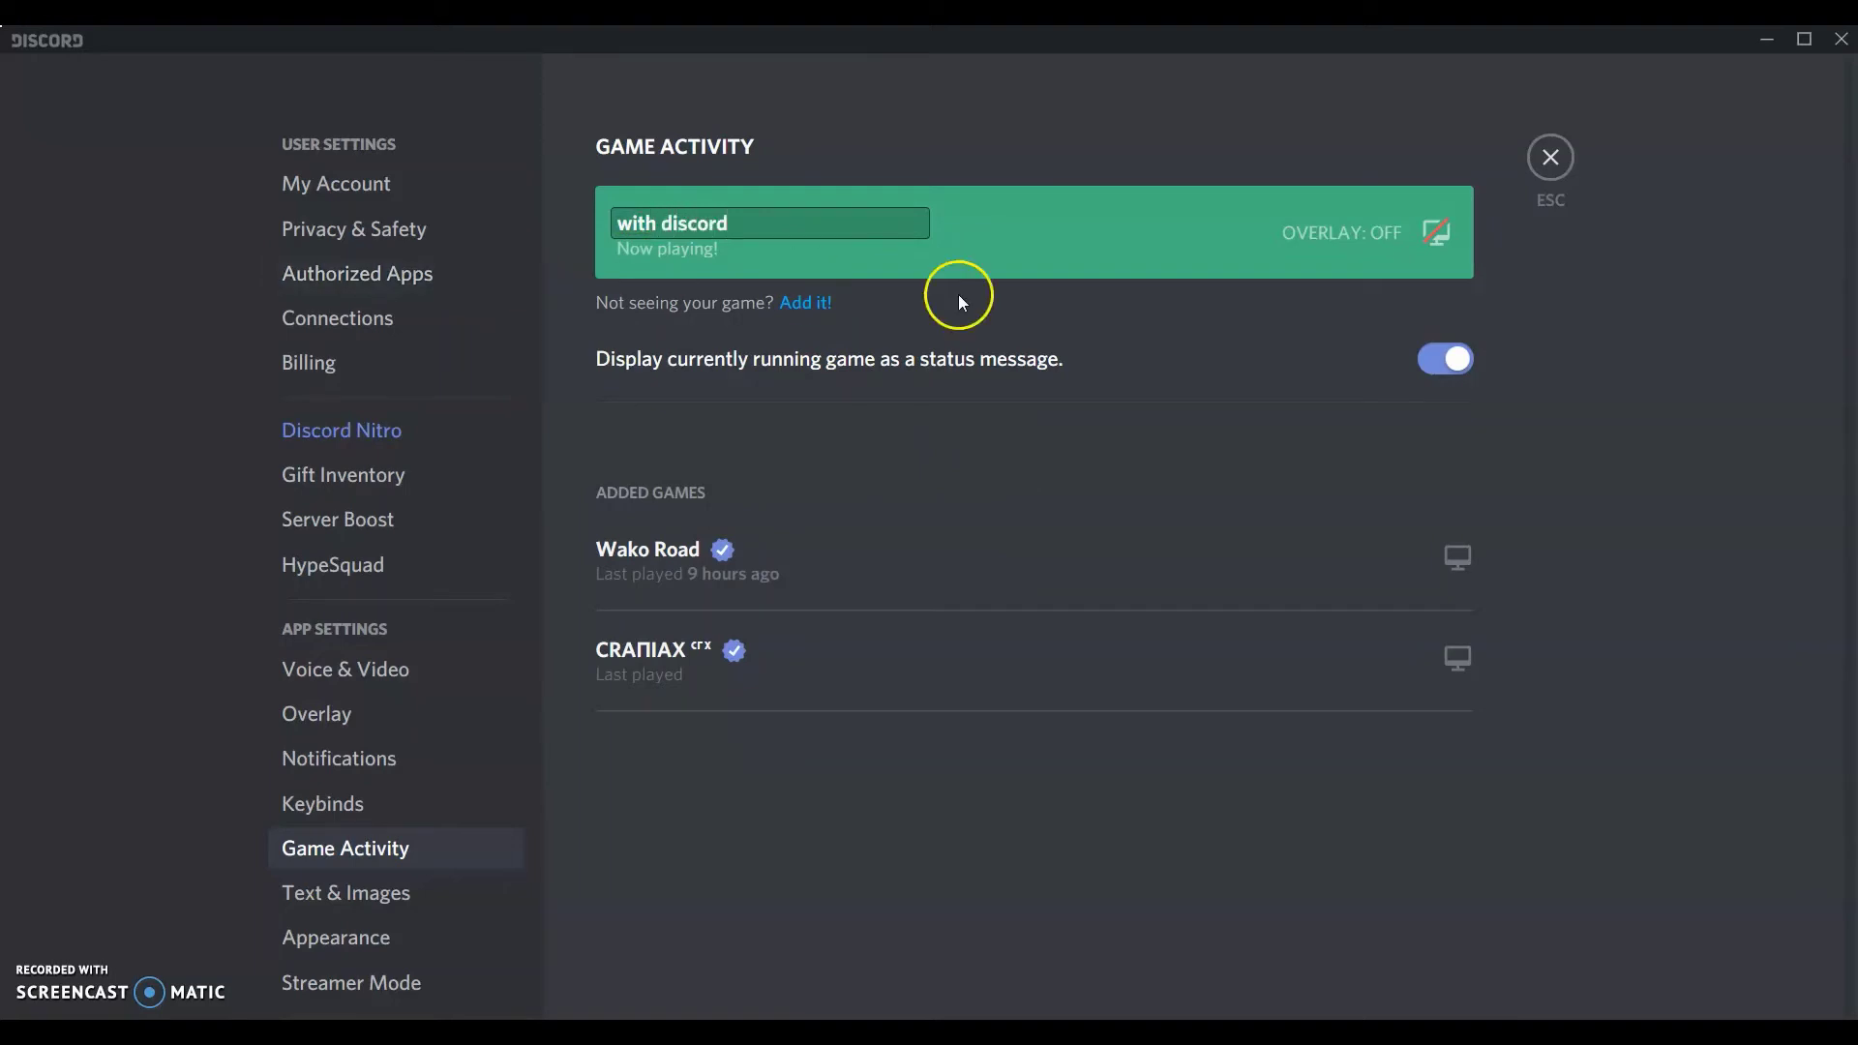
left_click(1548, 157)
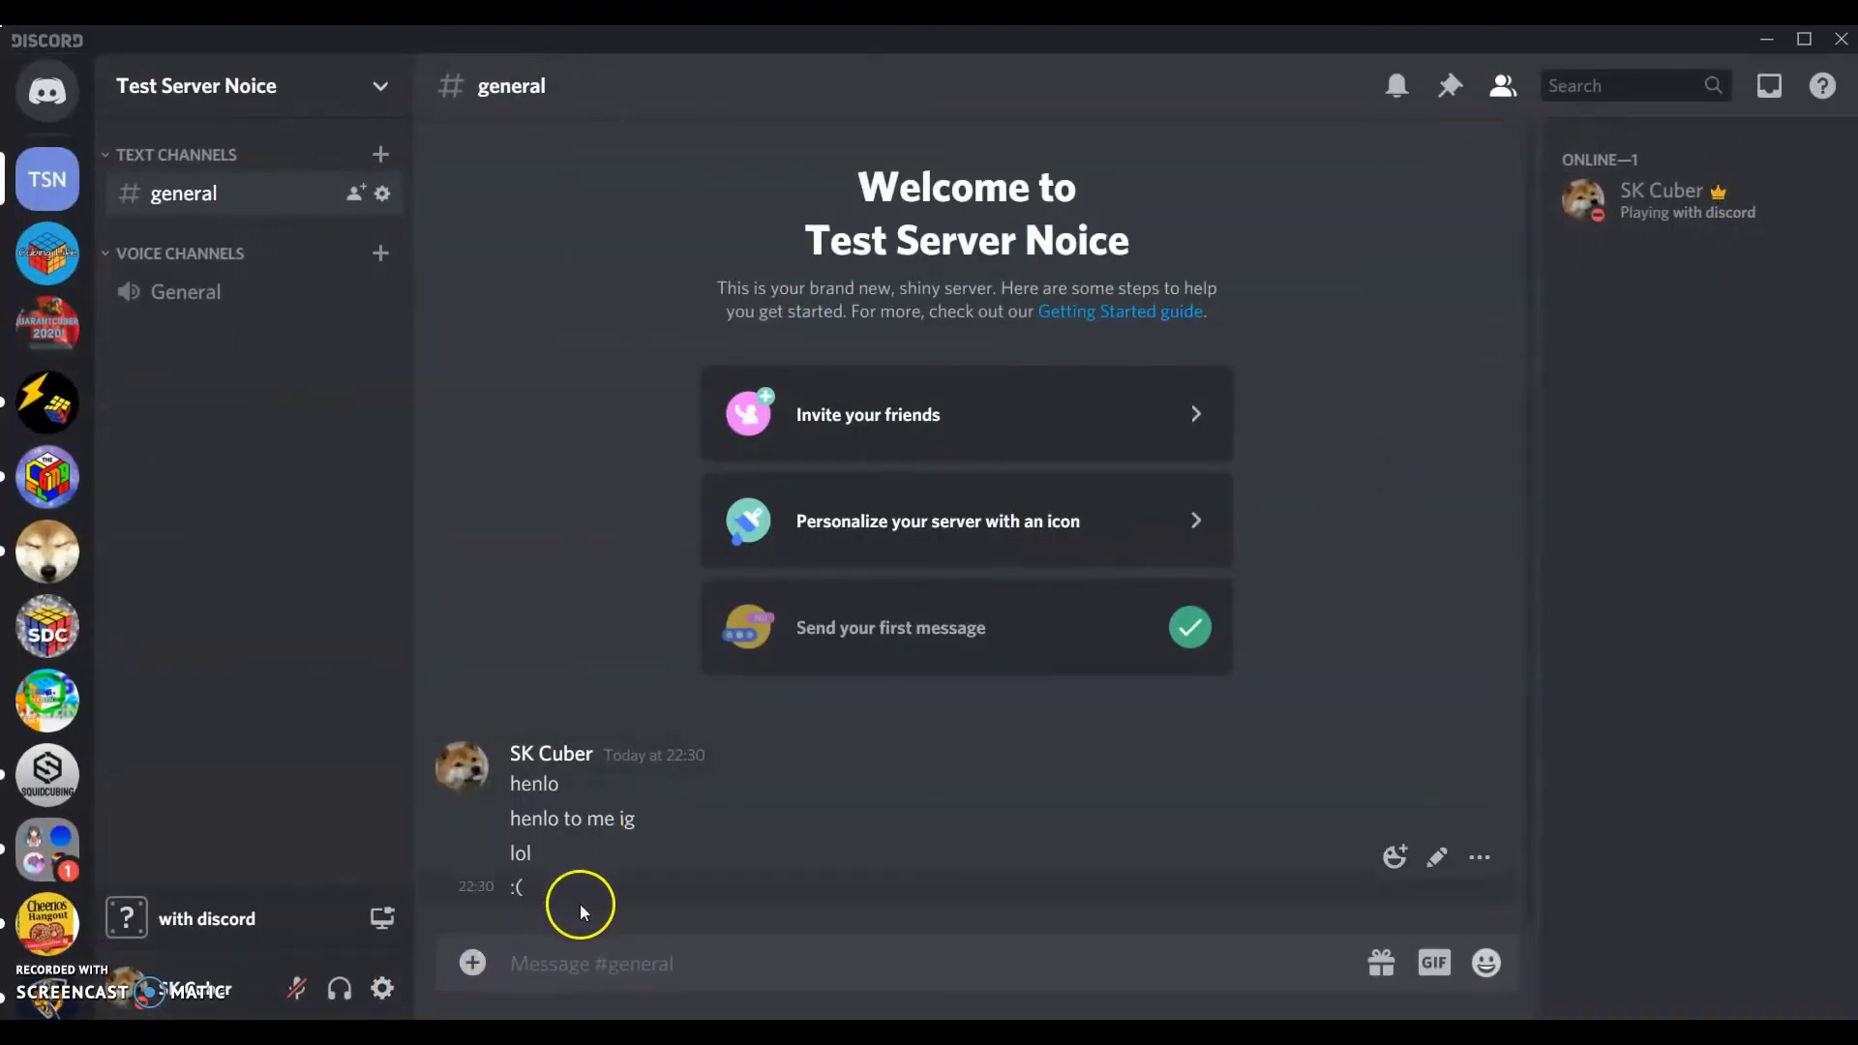
Back in Game Activity, rename the 'with discord' game to 'Rubik's Cube'.
left_click(382, 988)
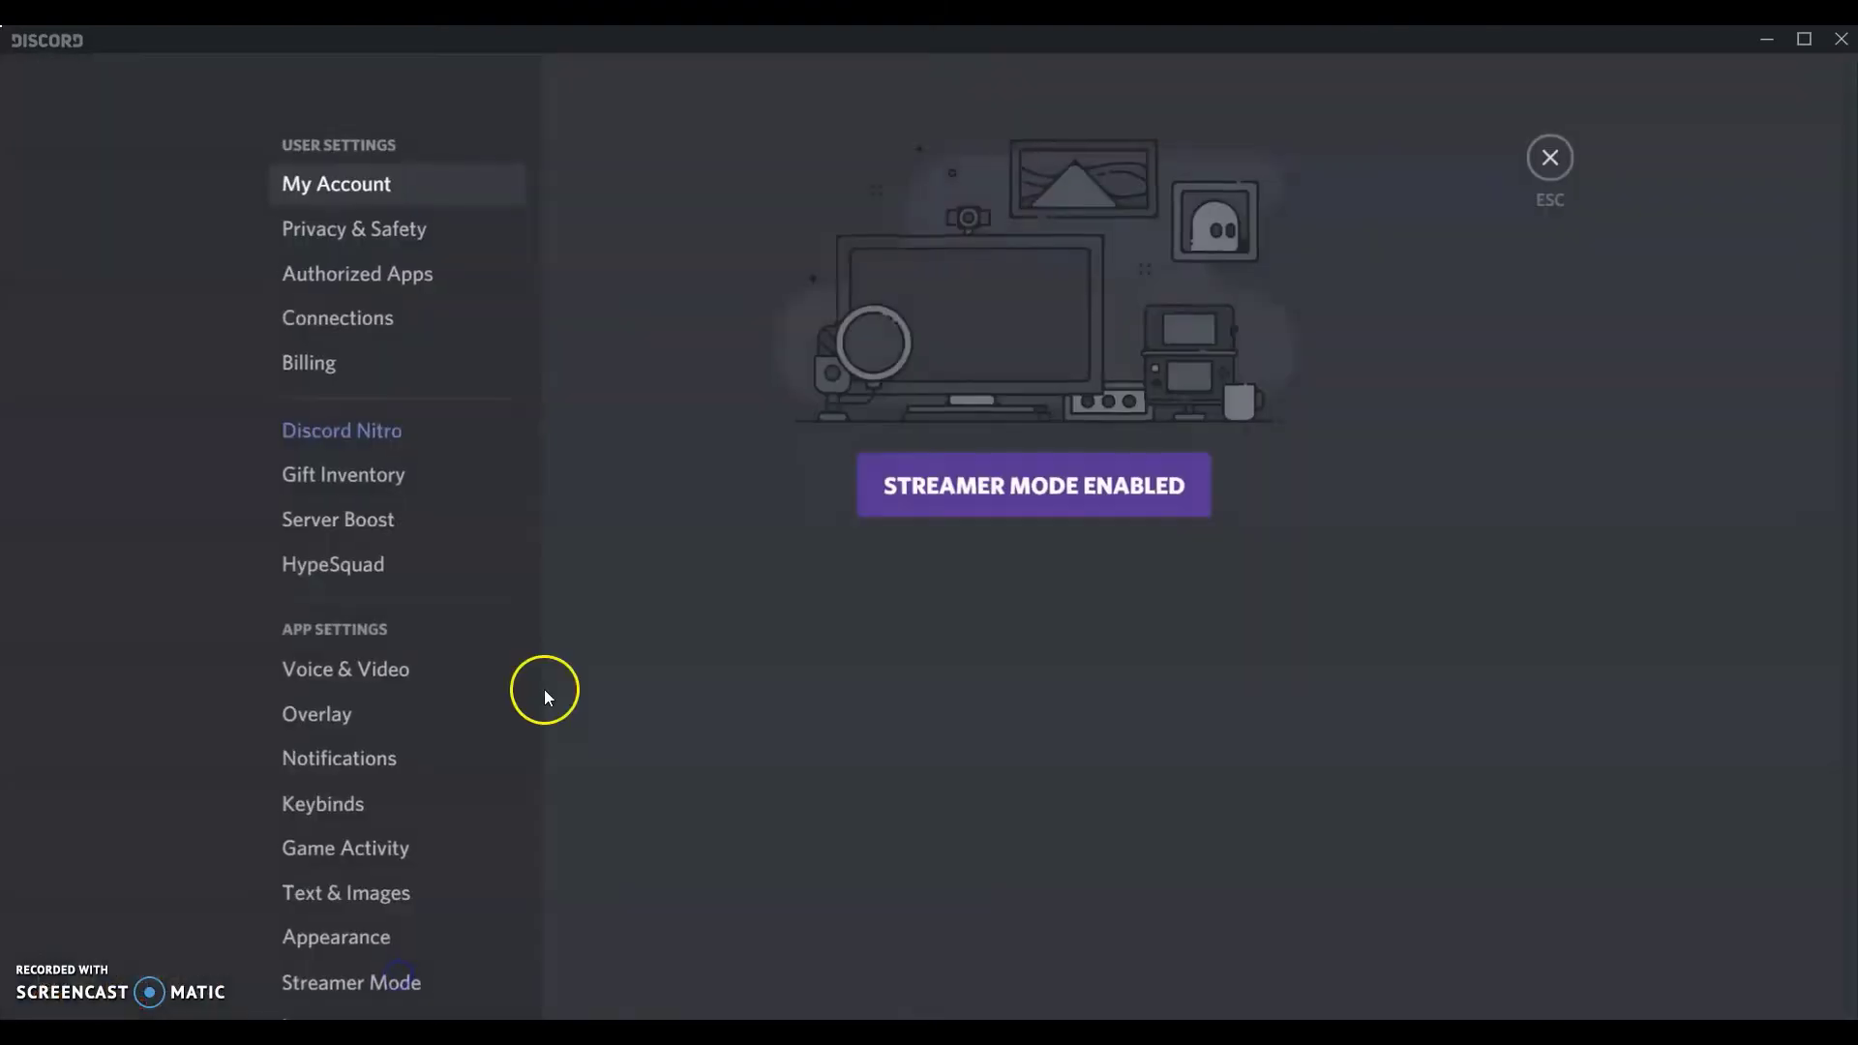
left_click(338, 859)
left_click(892, 258)
triple_click(629, 220)
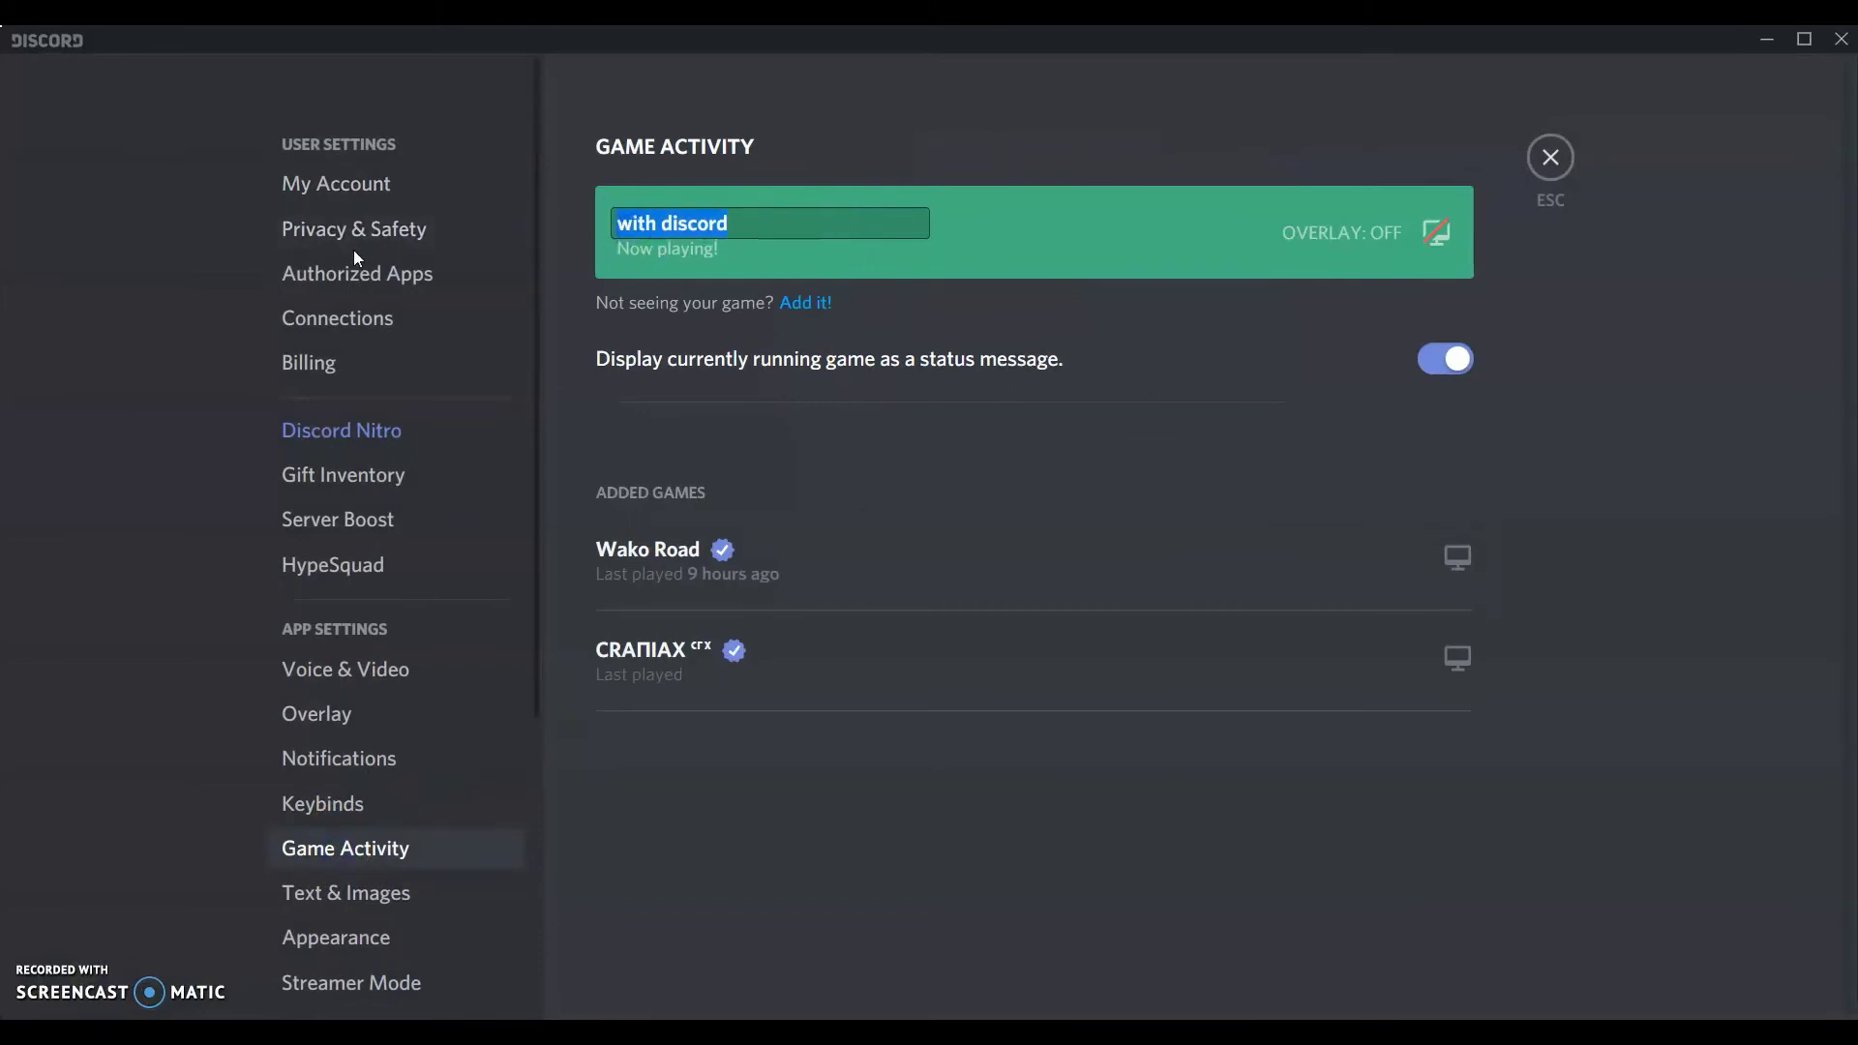
type("Rubik")
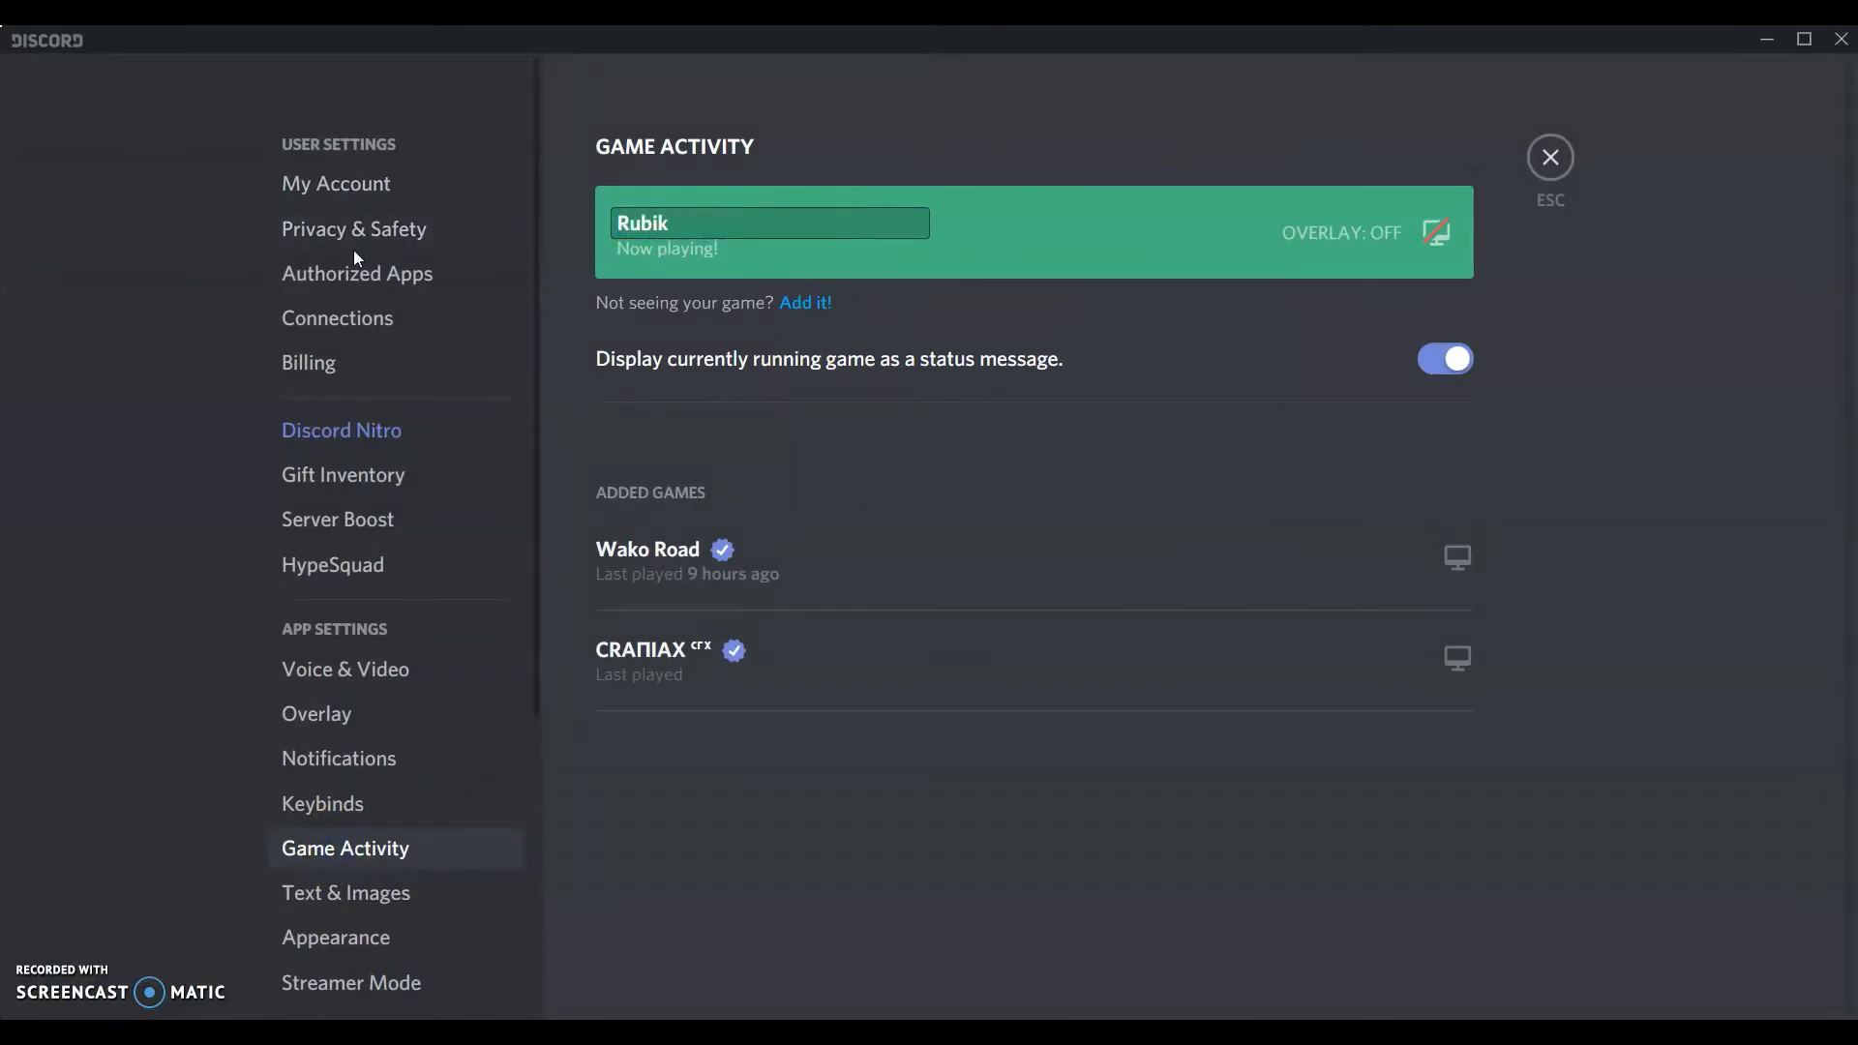
type("c")
type(" Cube")
left_click(1148, 413)
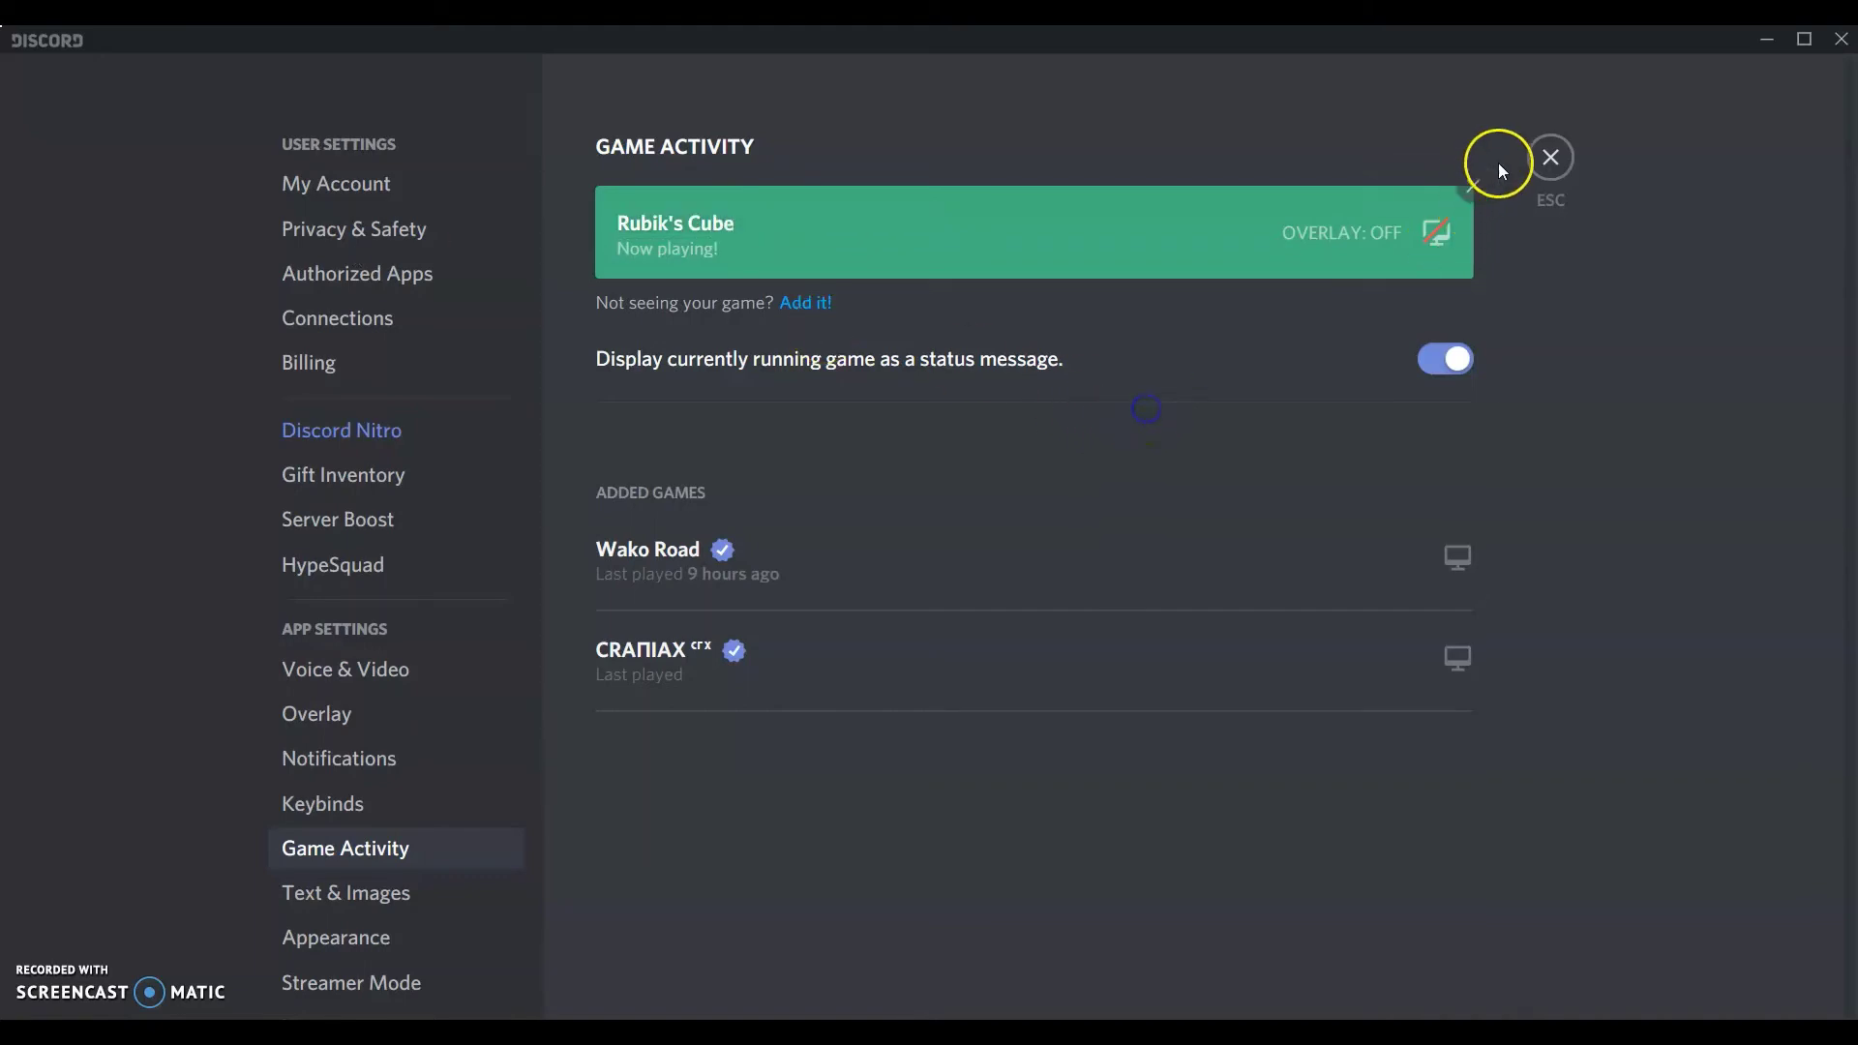
Leave settings, dismiss a stray search popup, and switch to the Cubing Life server.
left_click(1550, 157)
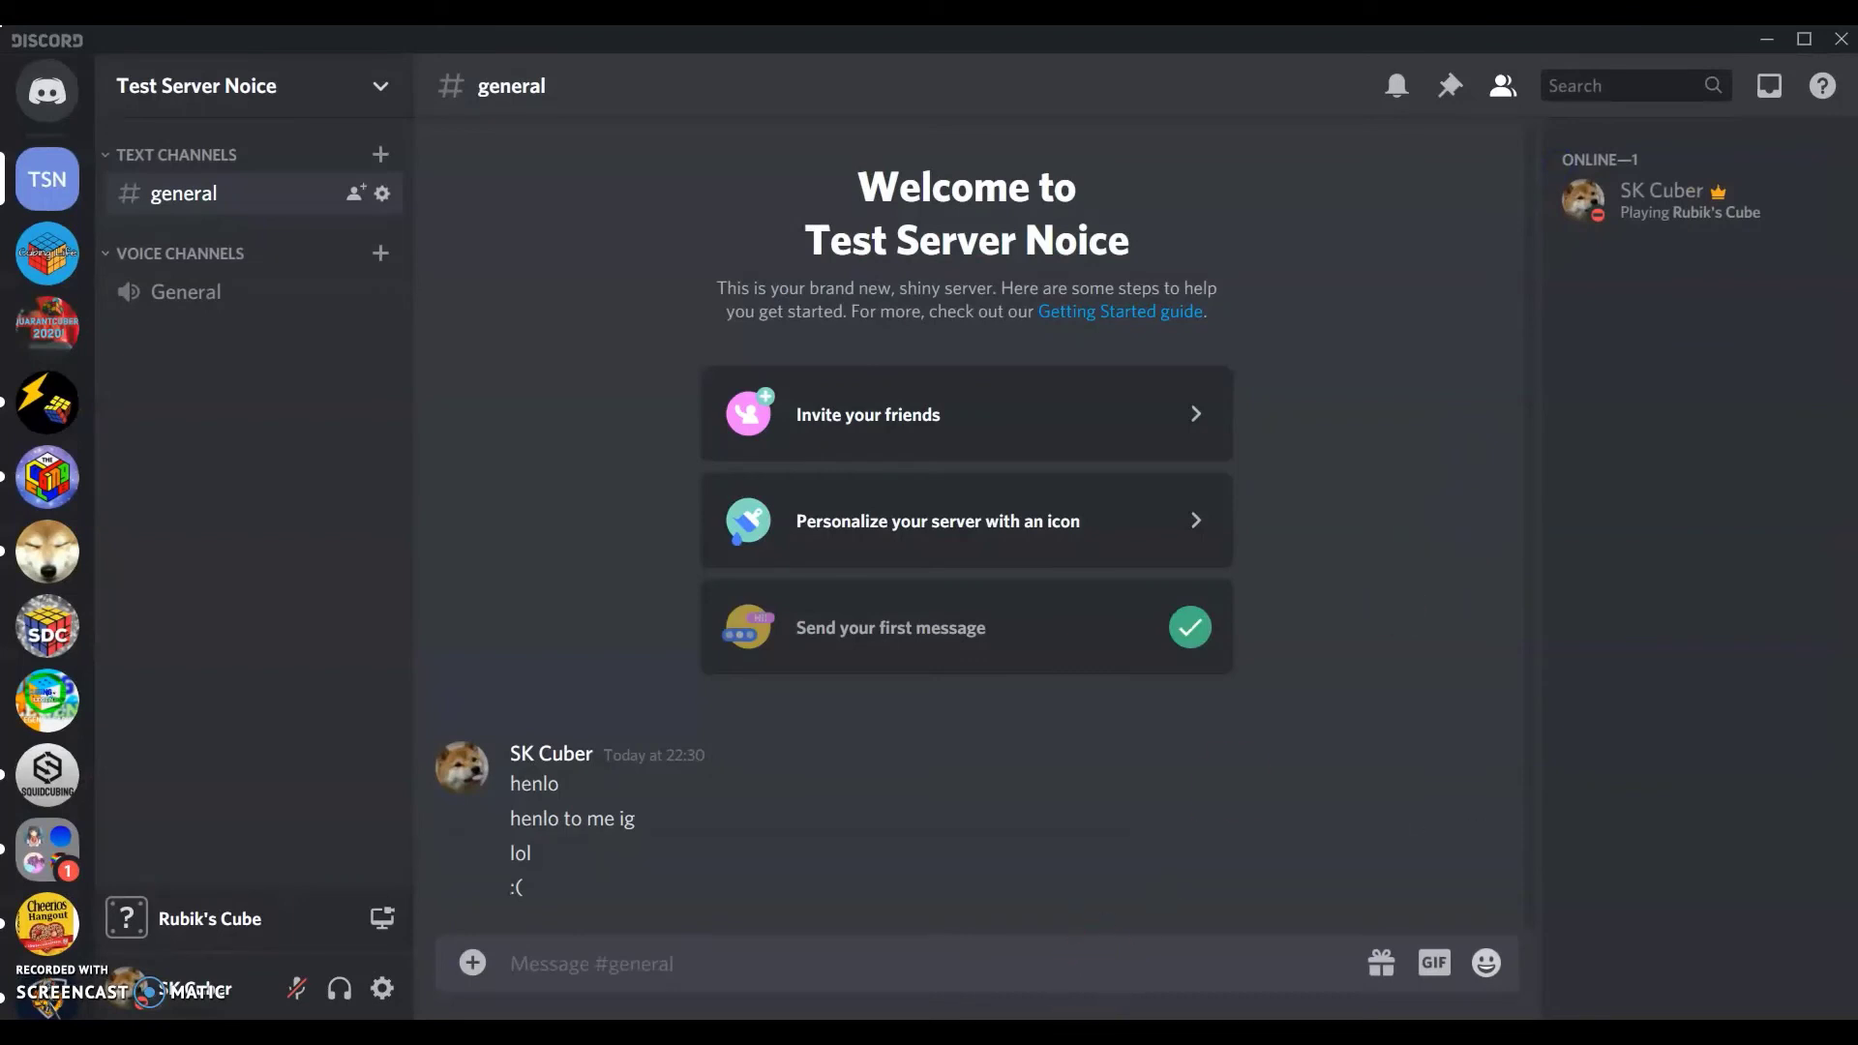
left_click(1039, 967)
left_click(1572, 89)
left_click(1061, 948)
left_click(69, 241)
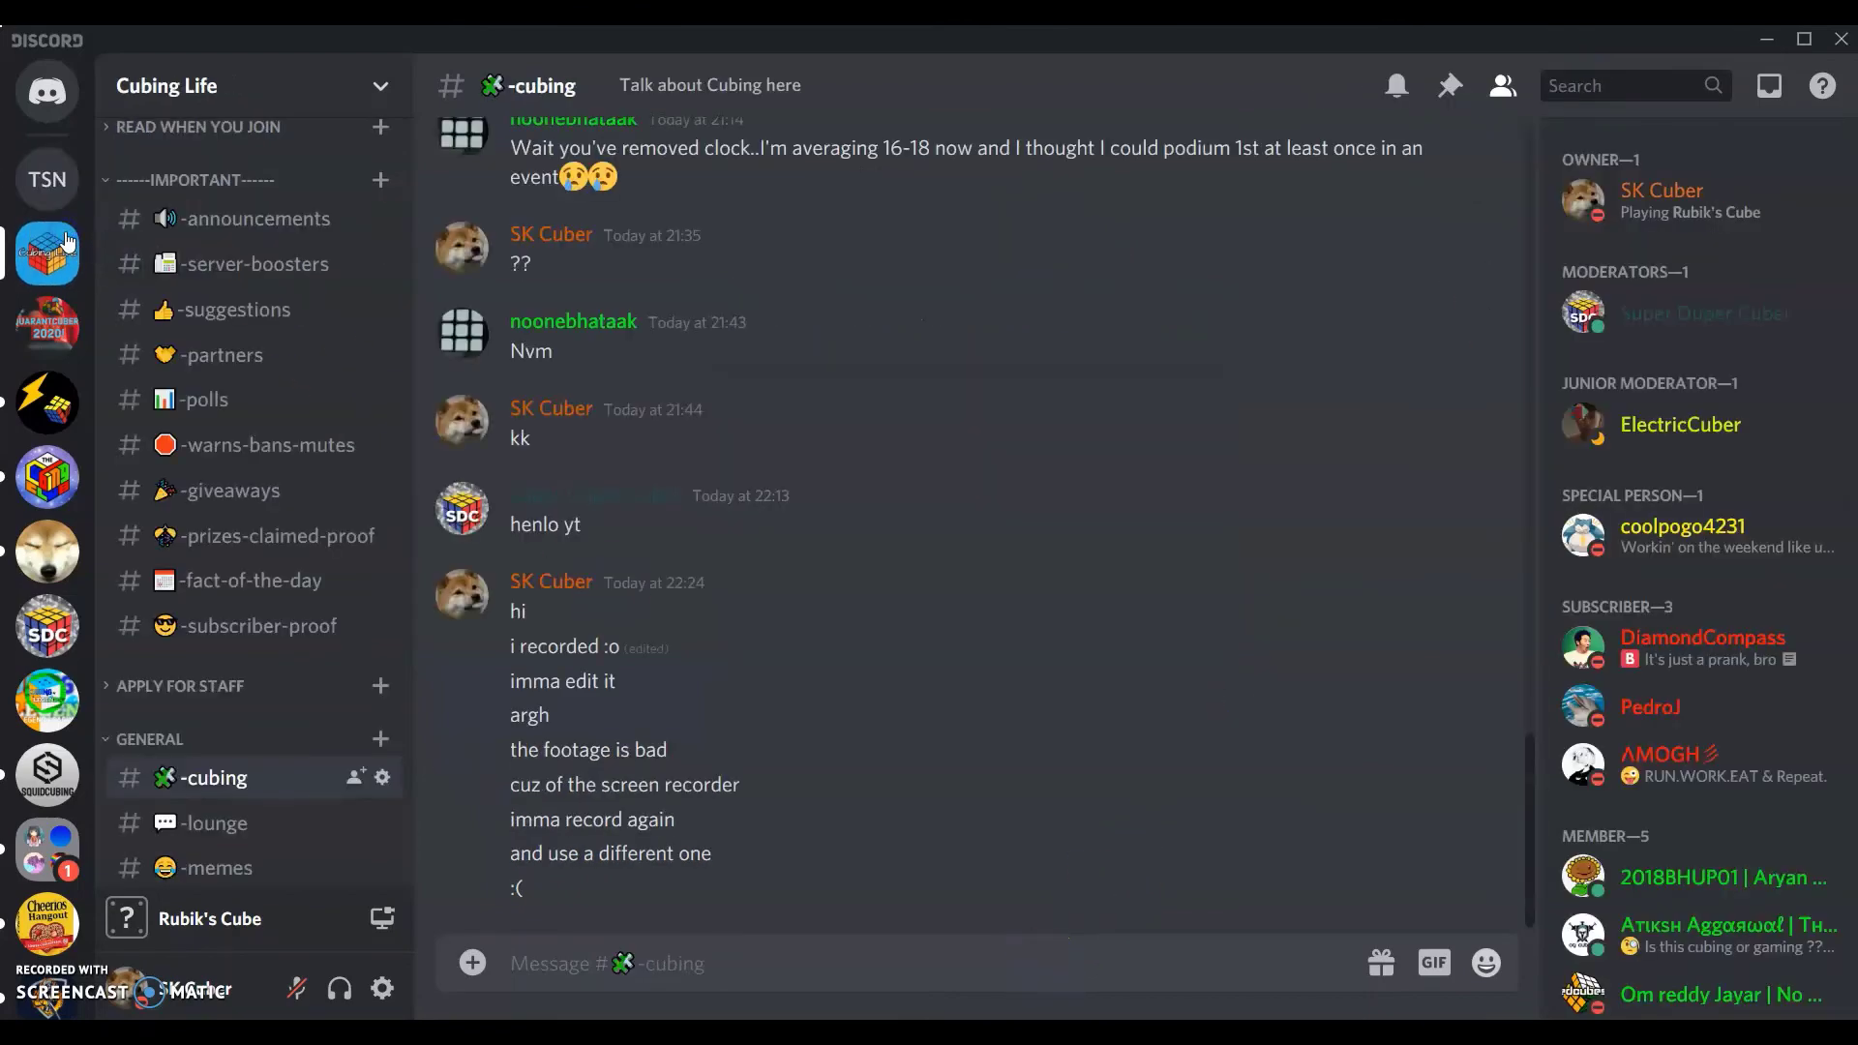
Search Cubing Life for '8fyn8tn9' repeatedly until the banana no-results picture appears.
left_click(1603, 87)
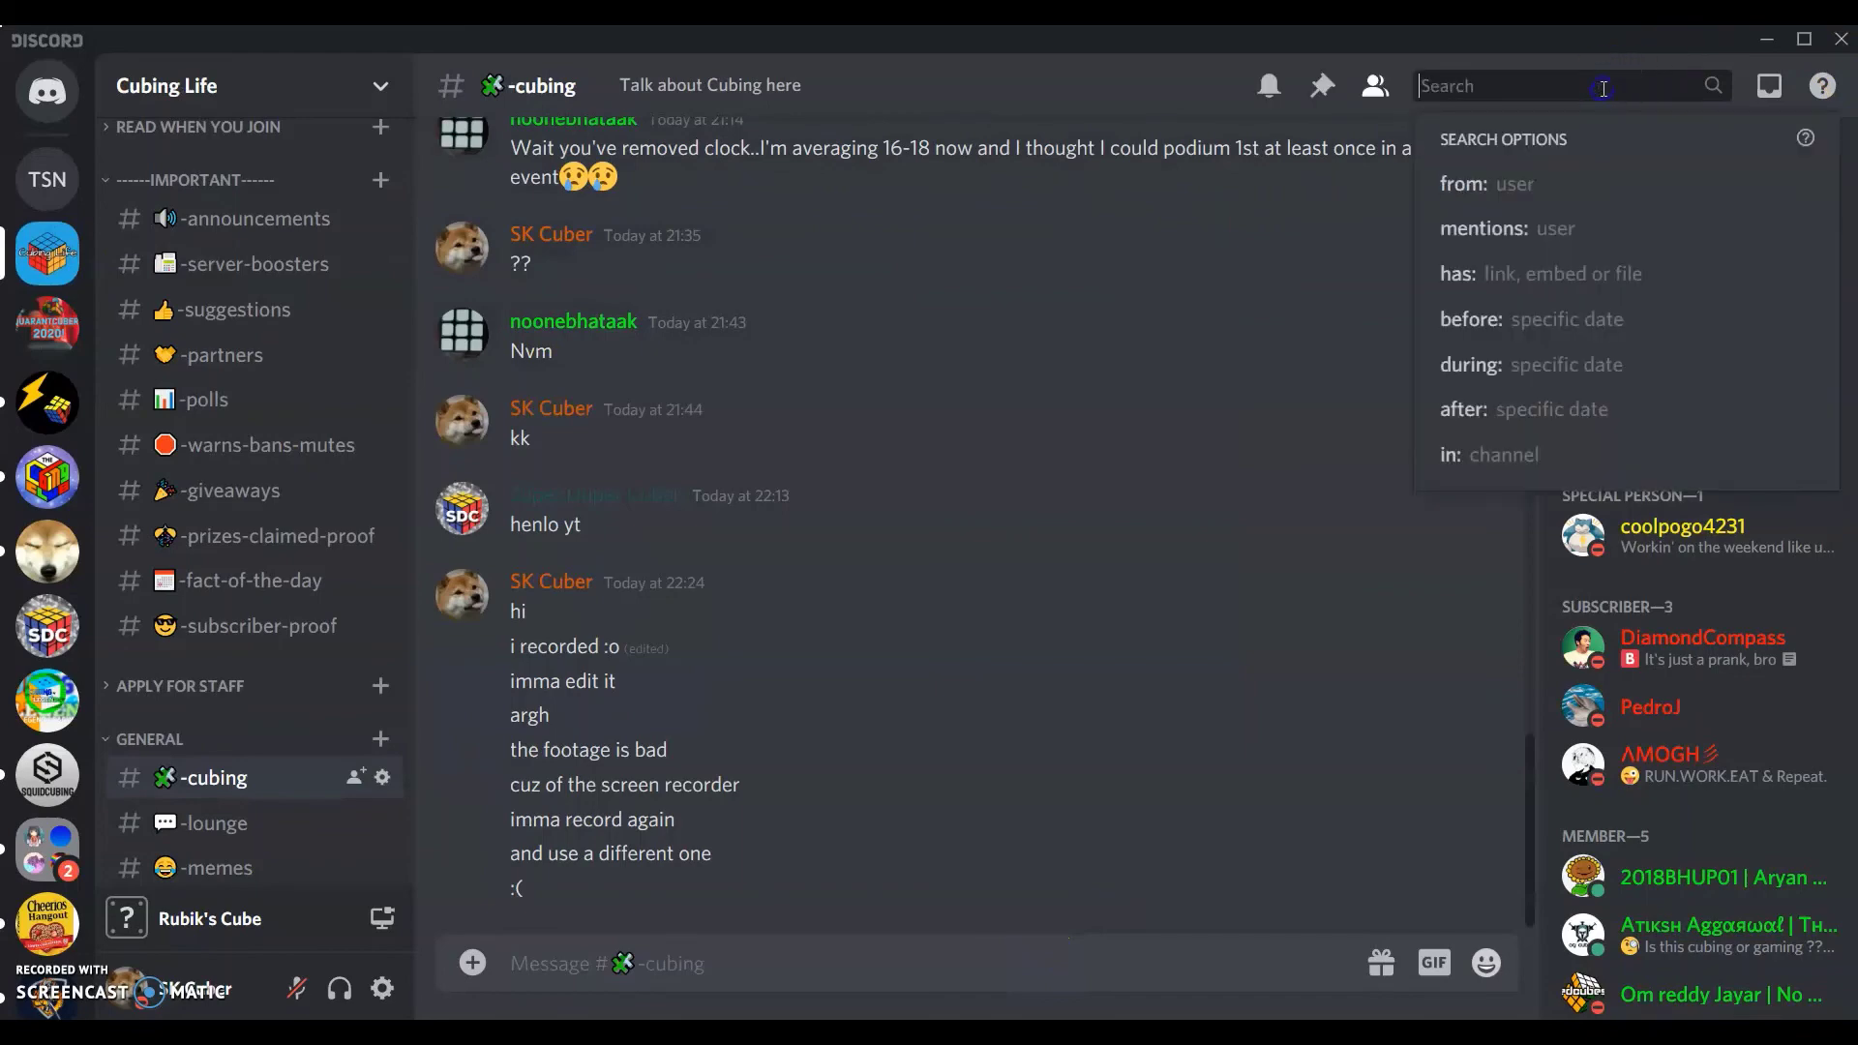
type("8fyn8tn9")
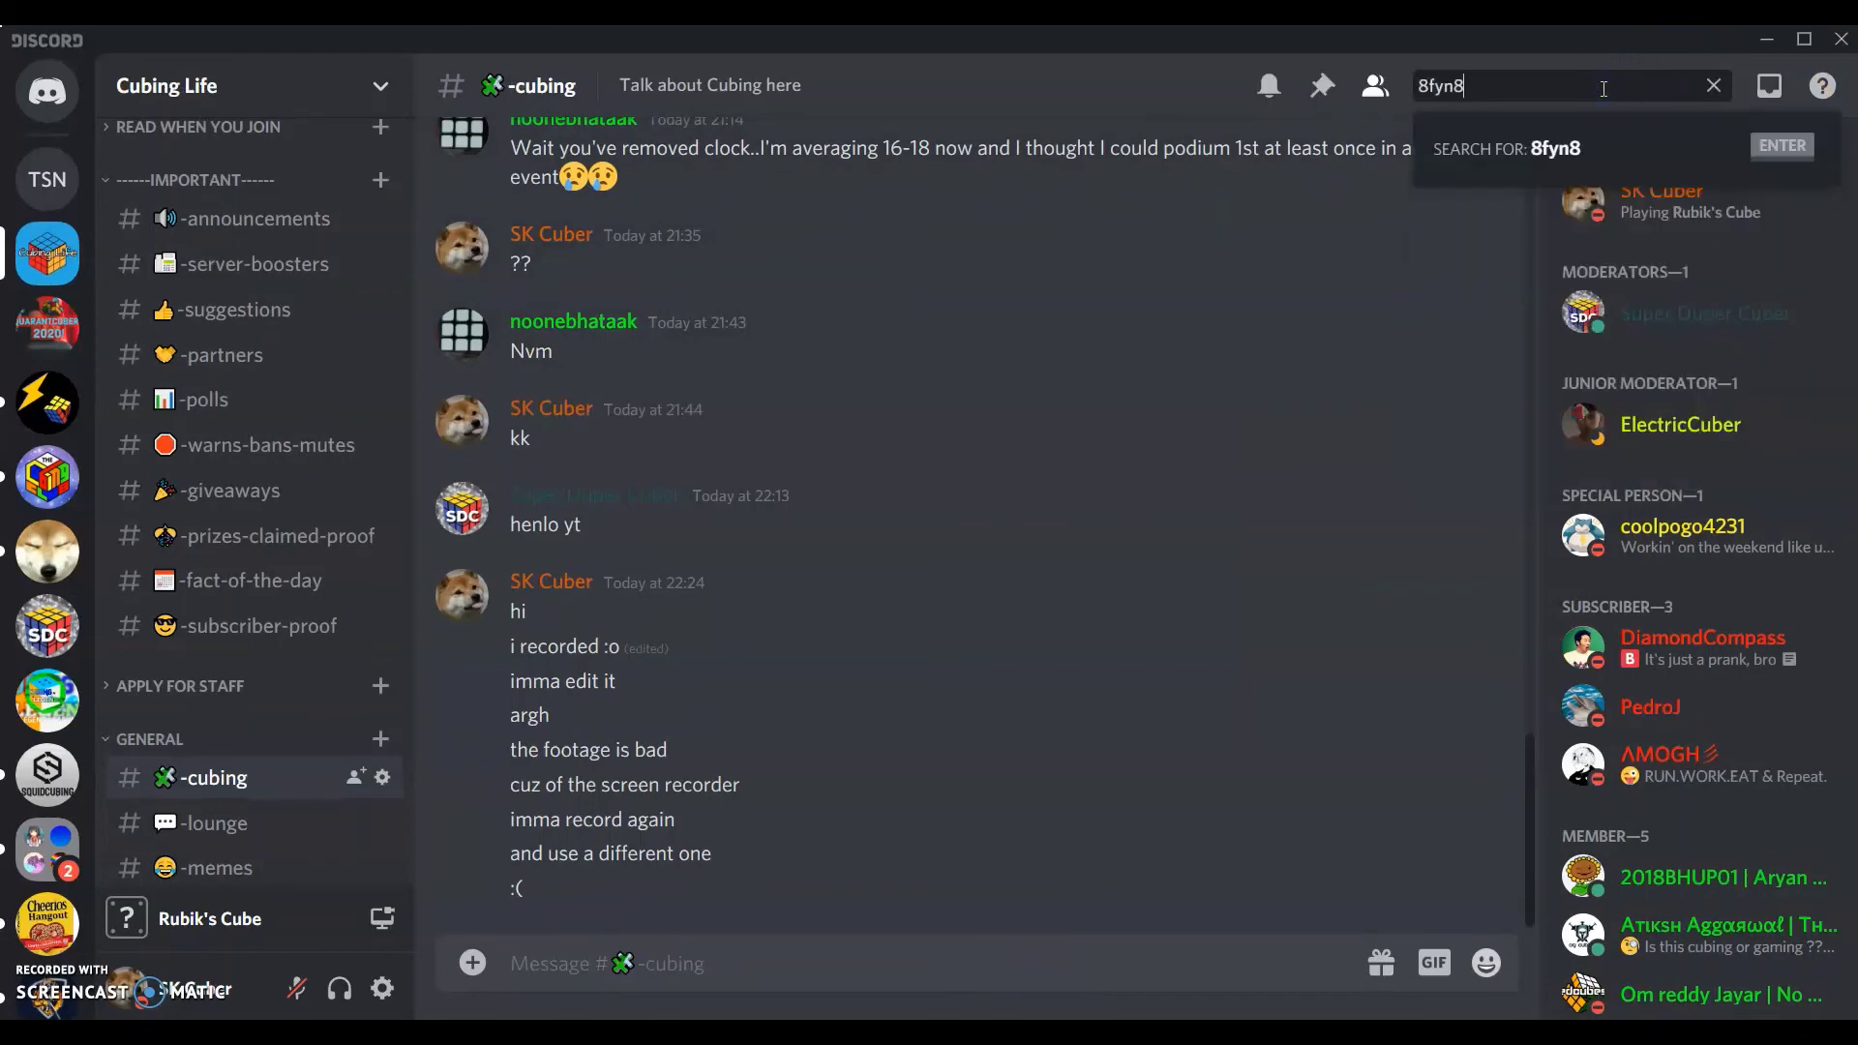
key("Return")
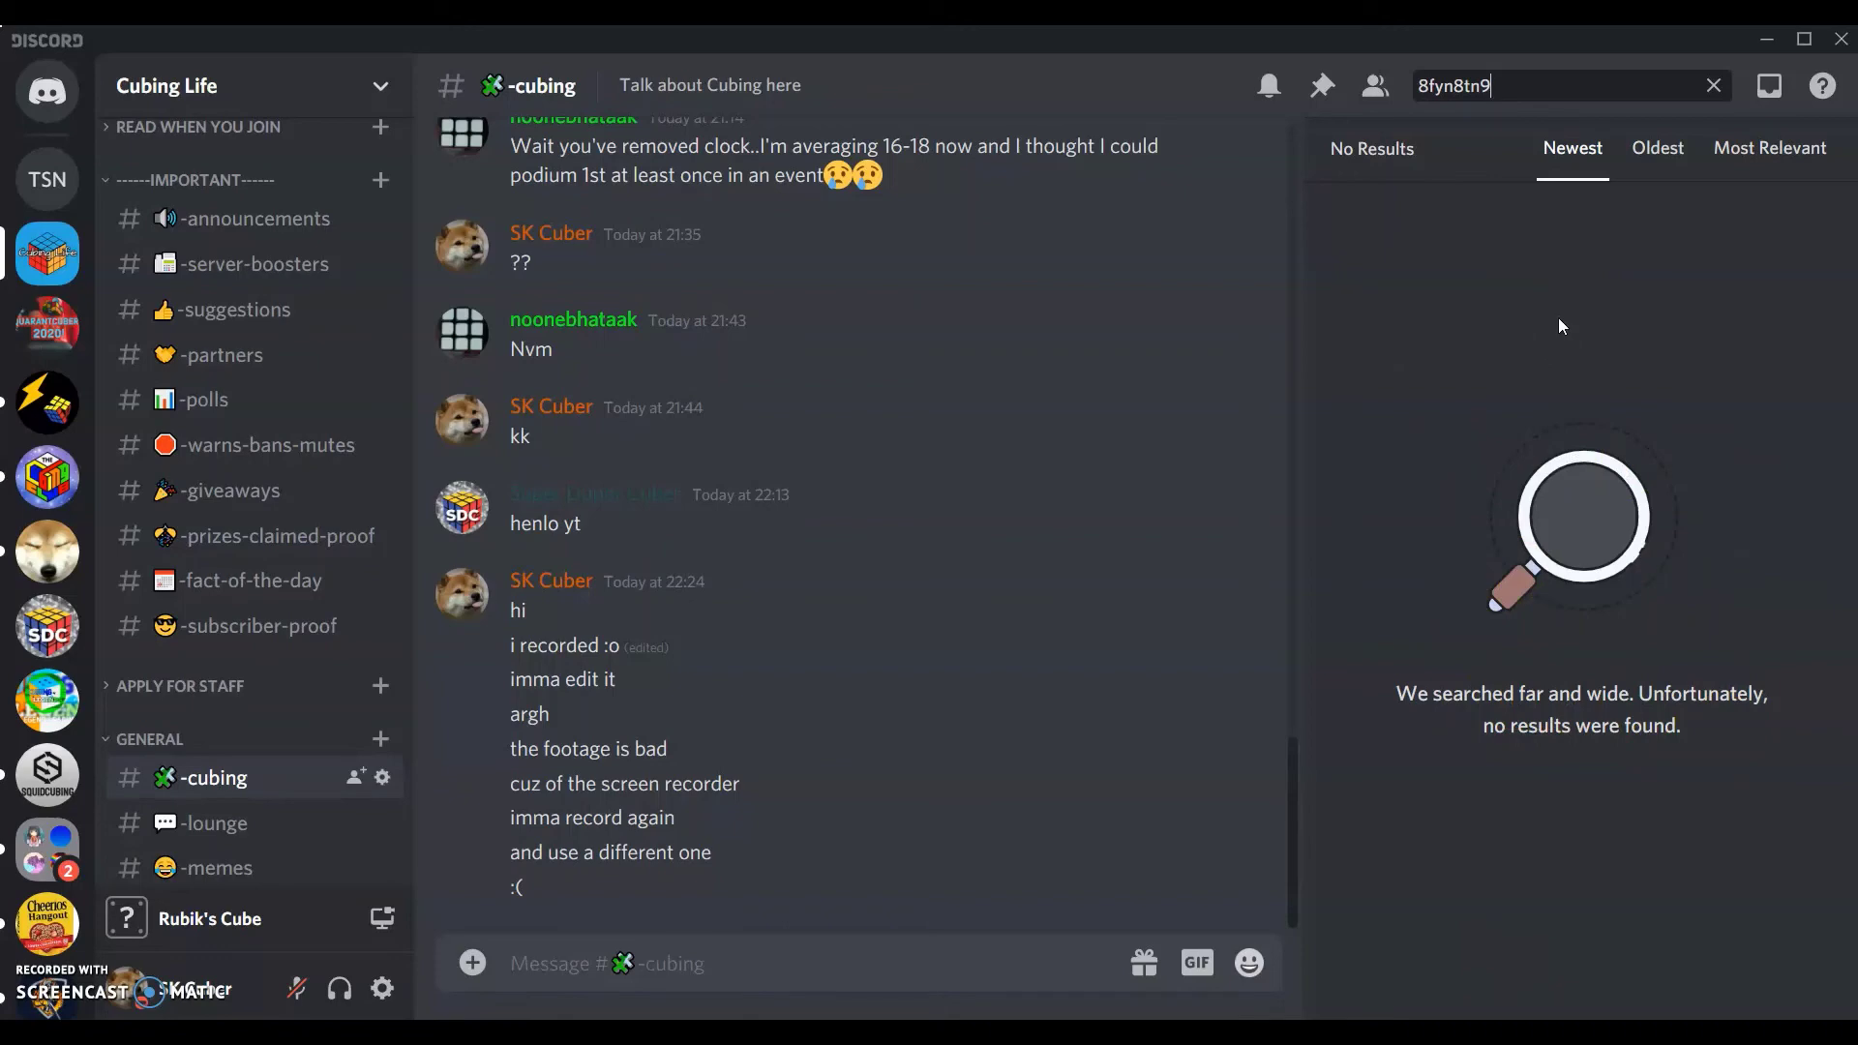
left_click(1504, 87)
key("Return")
key("Return")
key("Return")
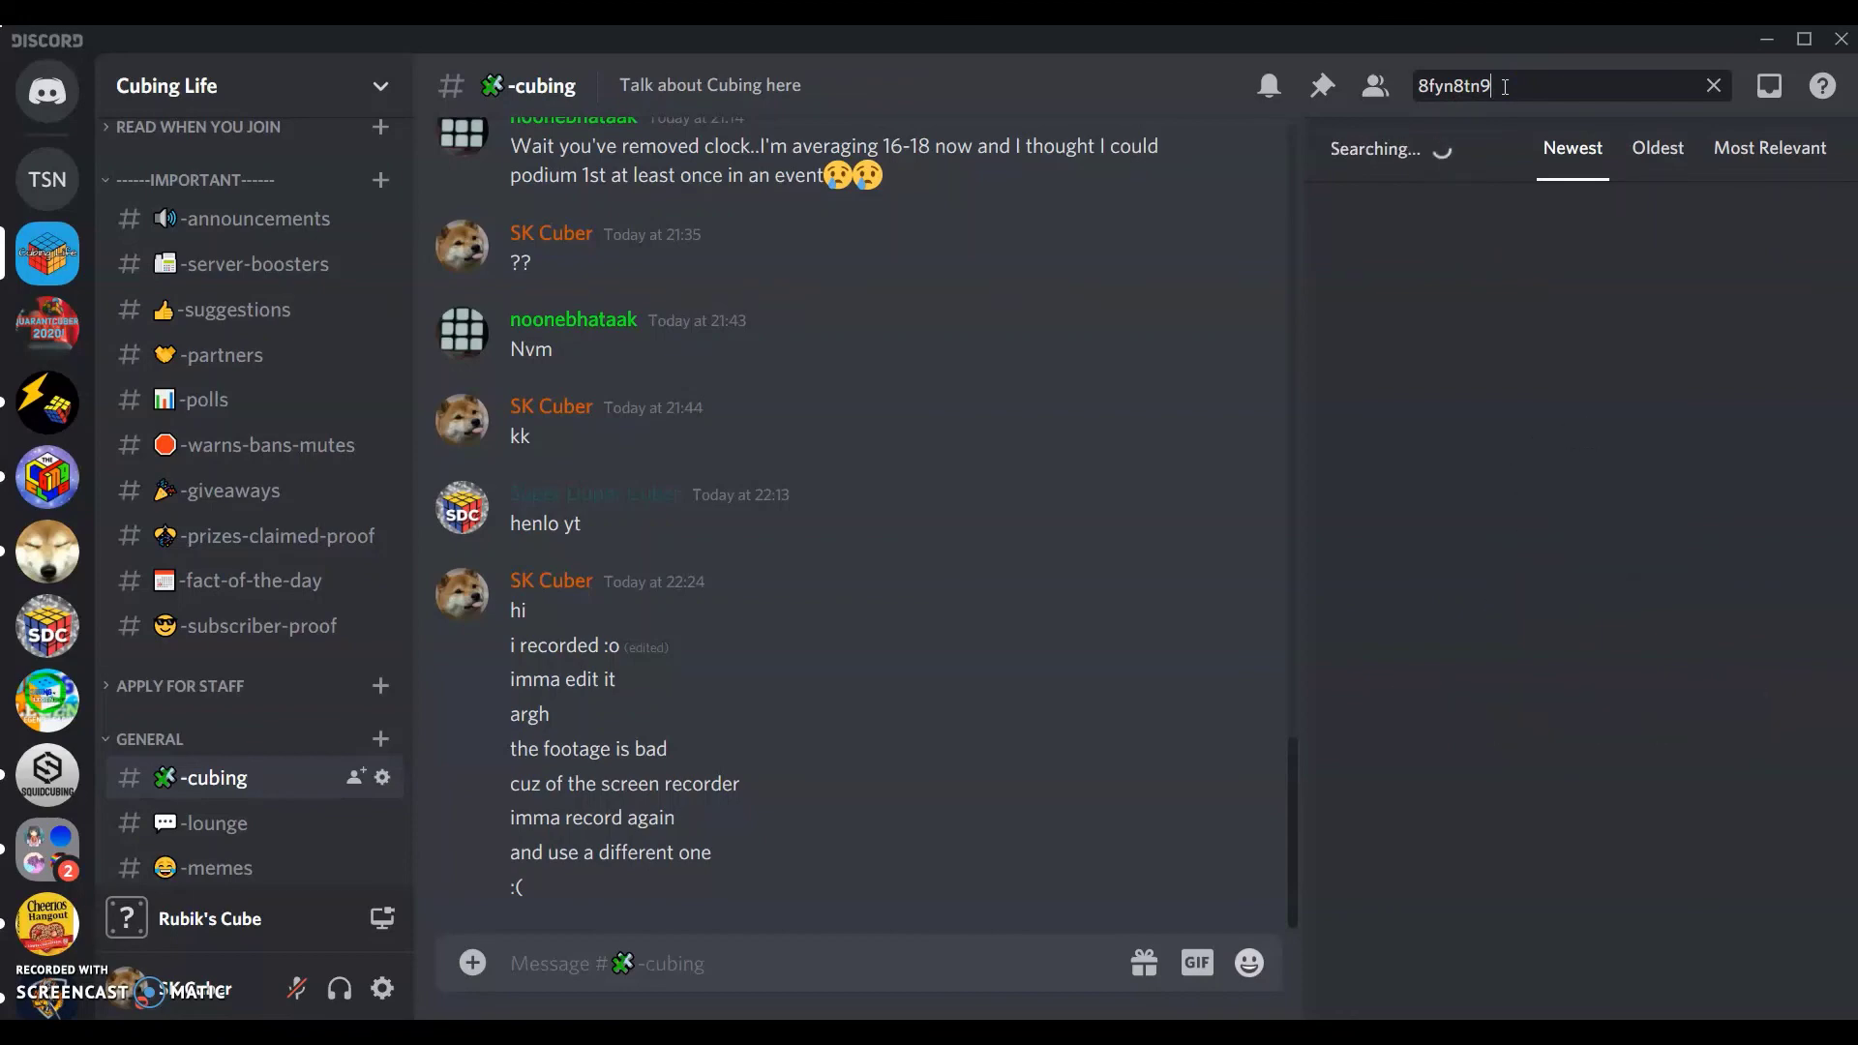
key("Return")
key("Return")
key("Return")
key("Return")
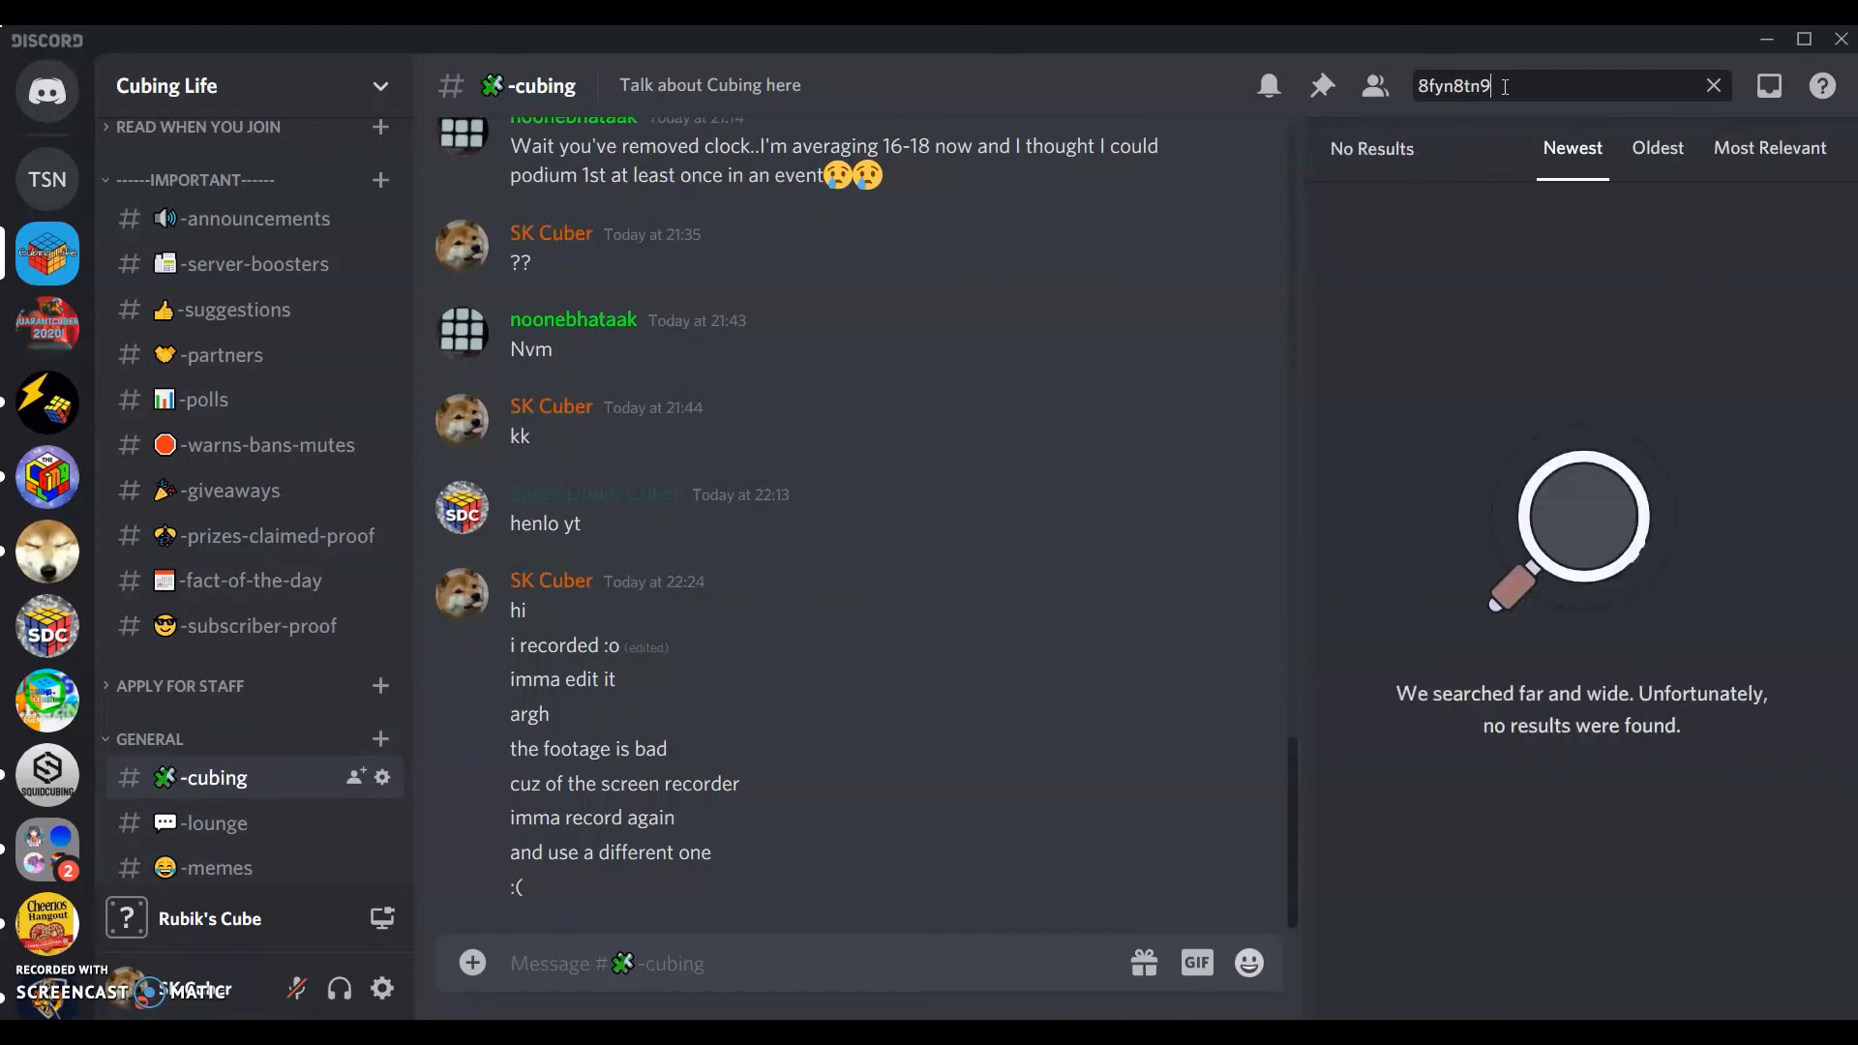
key("Return")
key("Return")
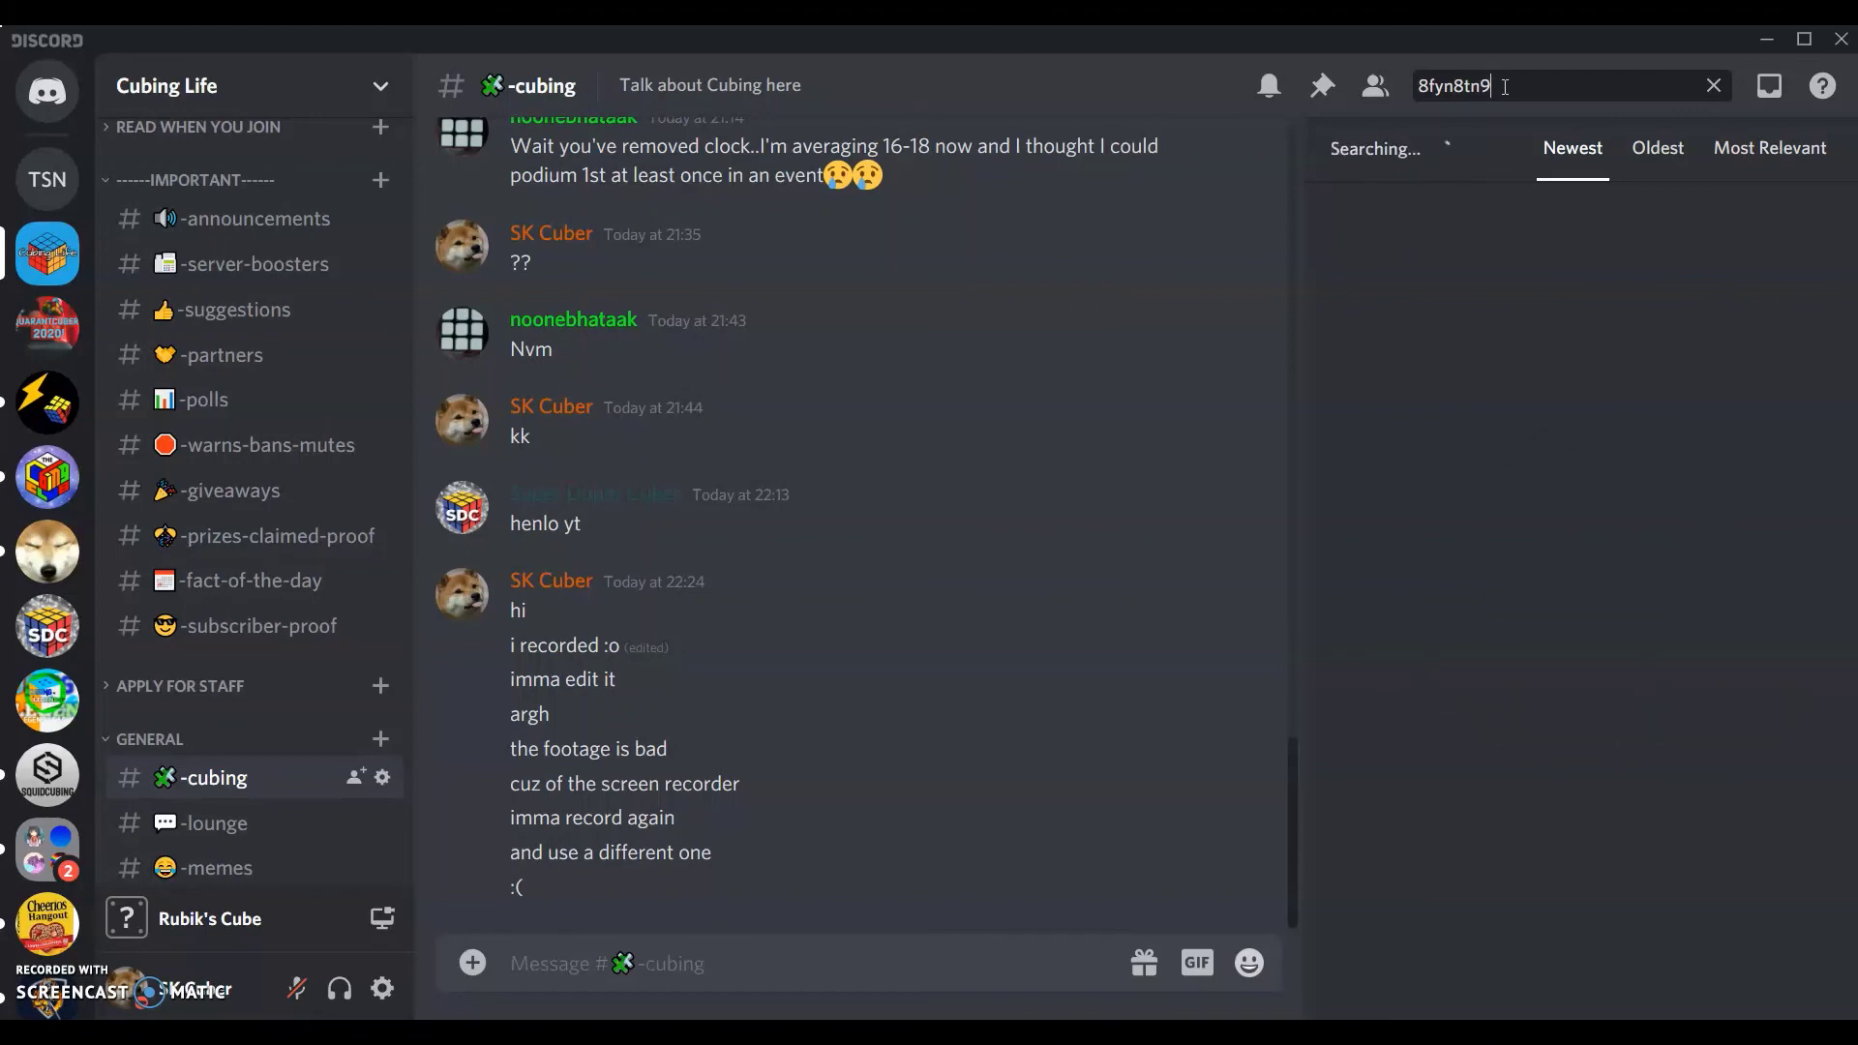
key("Return")
key("Return")
key("Return")
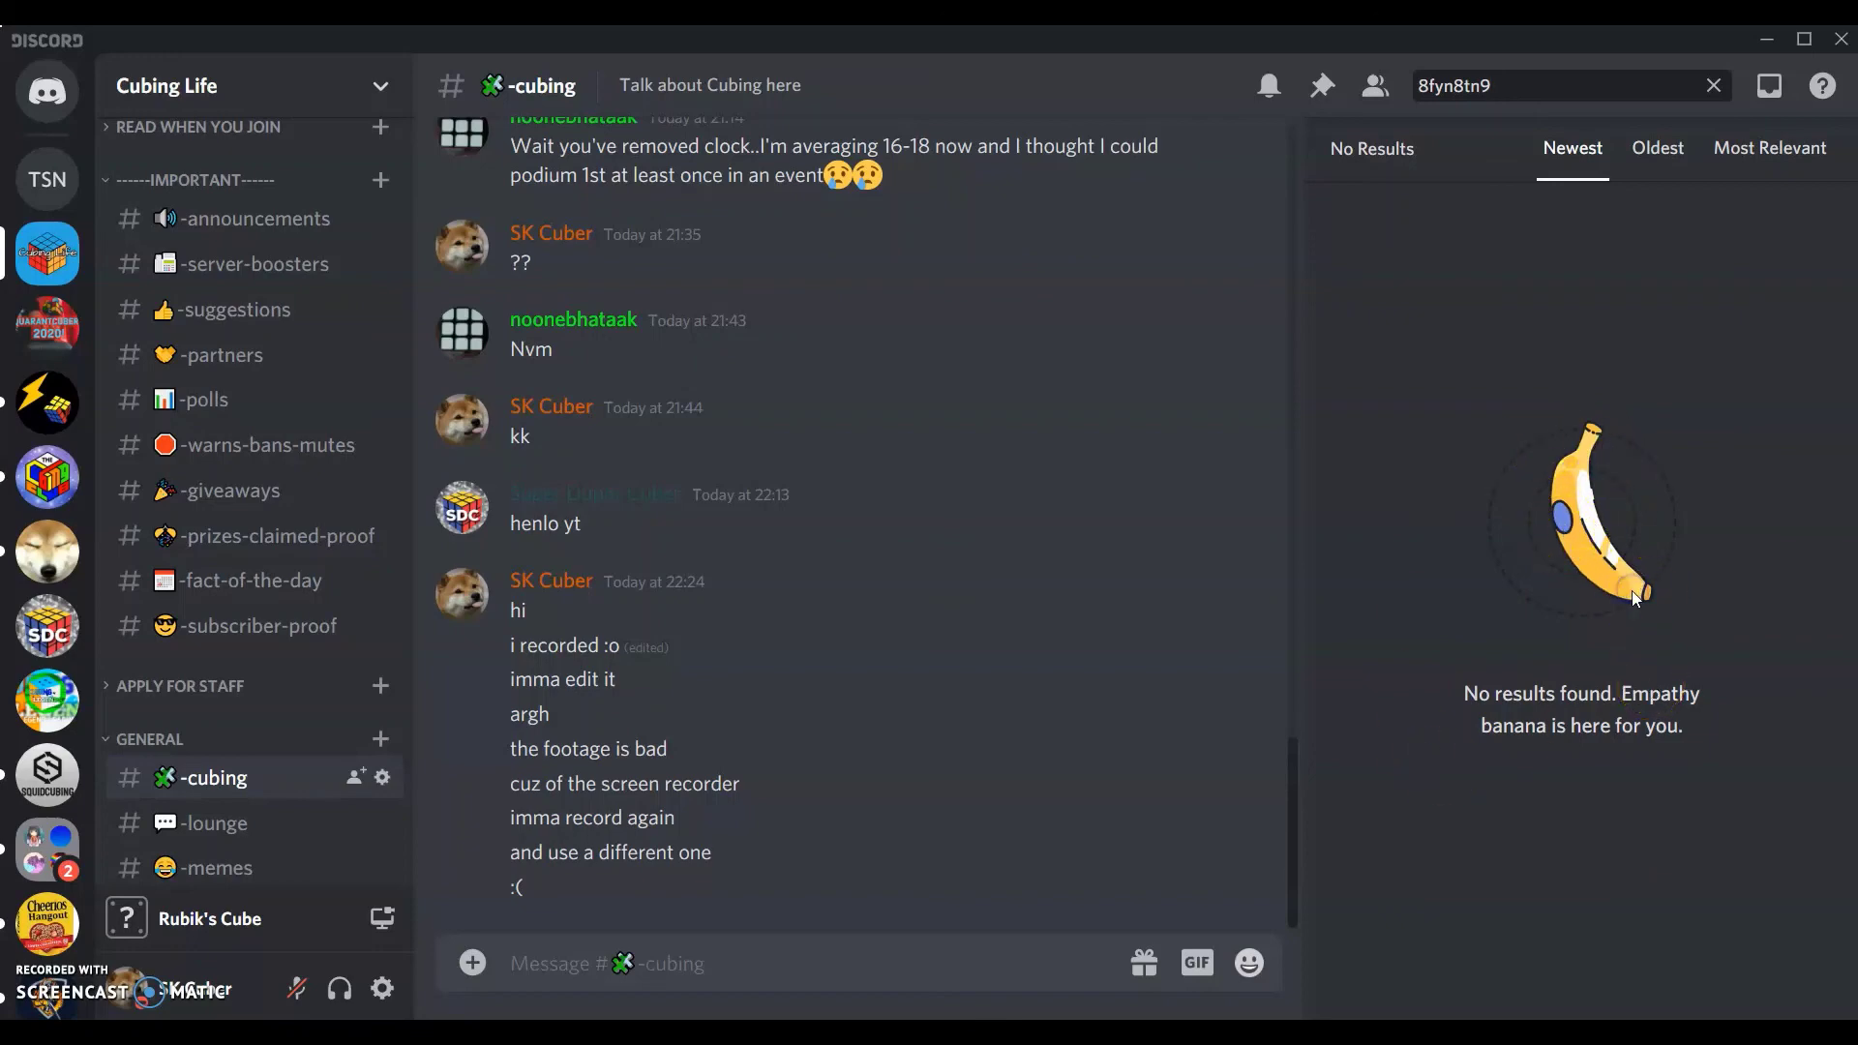
Clear the search and return to Test Server Noice's #general channel.
left_click(1539, 280)
key("Escape")
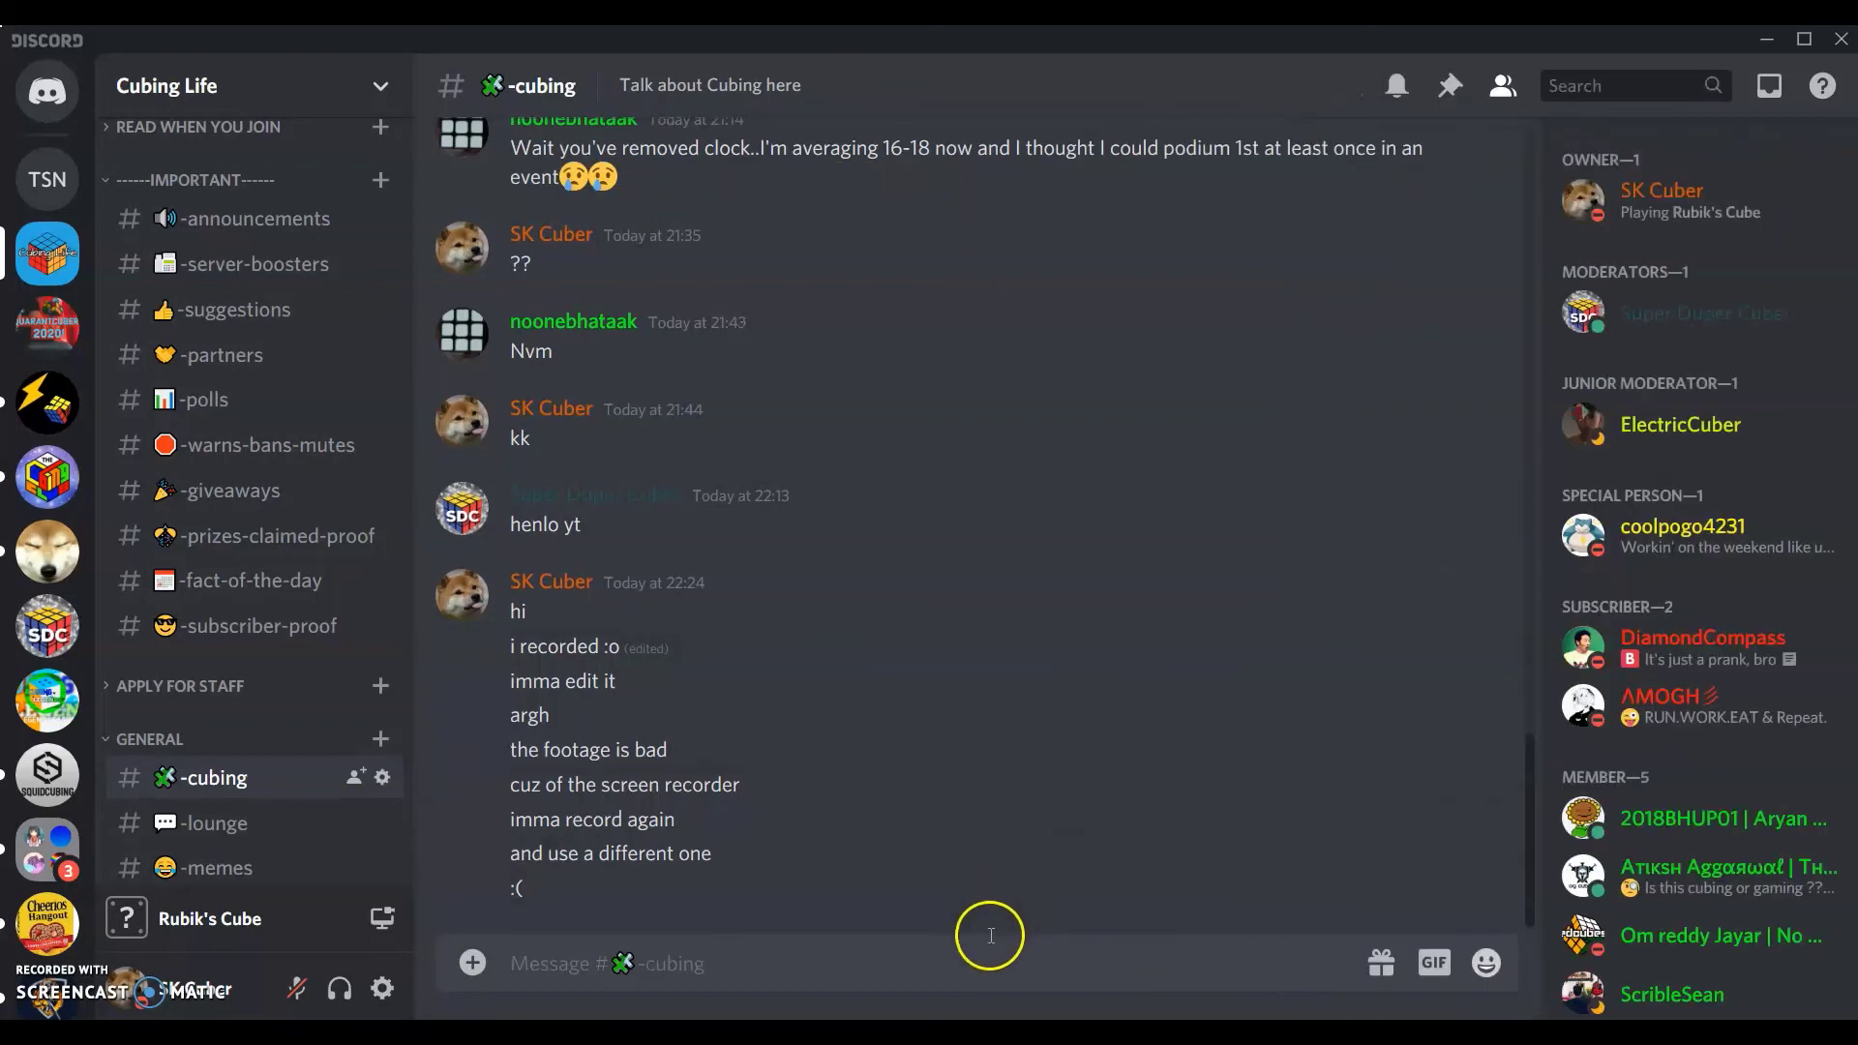
left_click(48, 179)
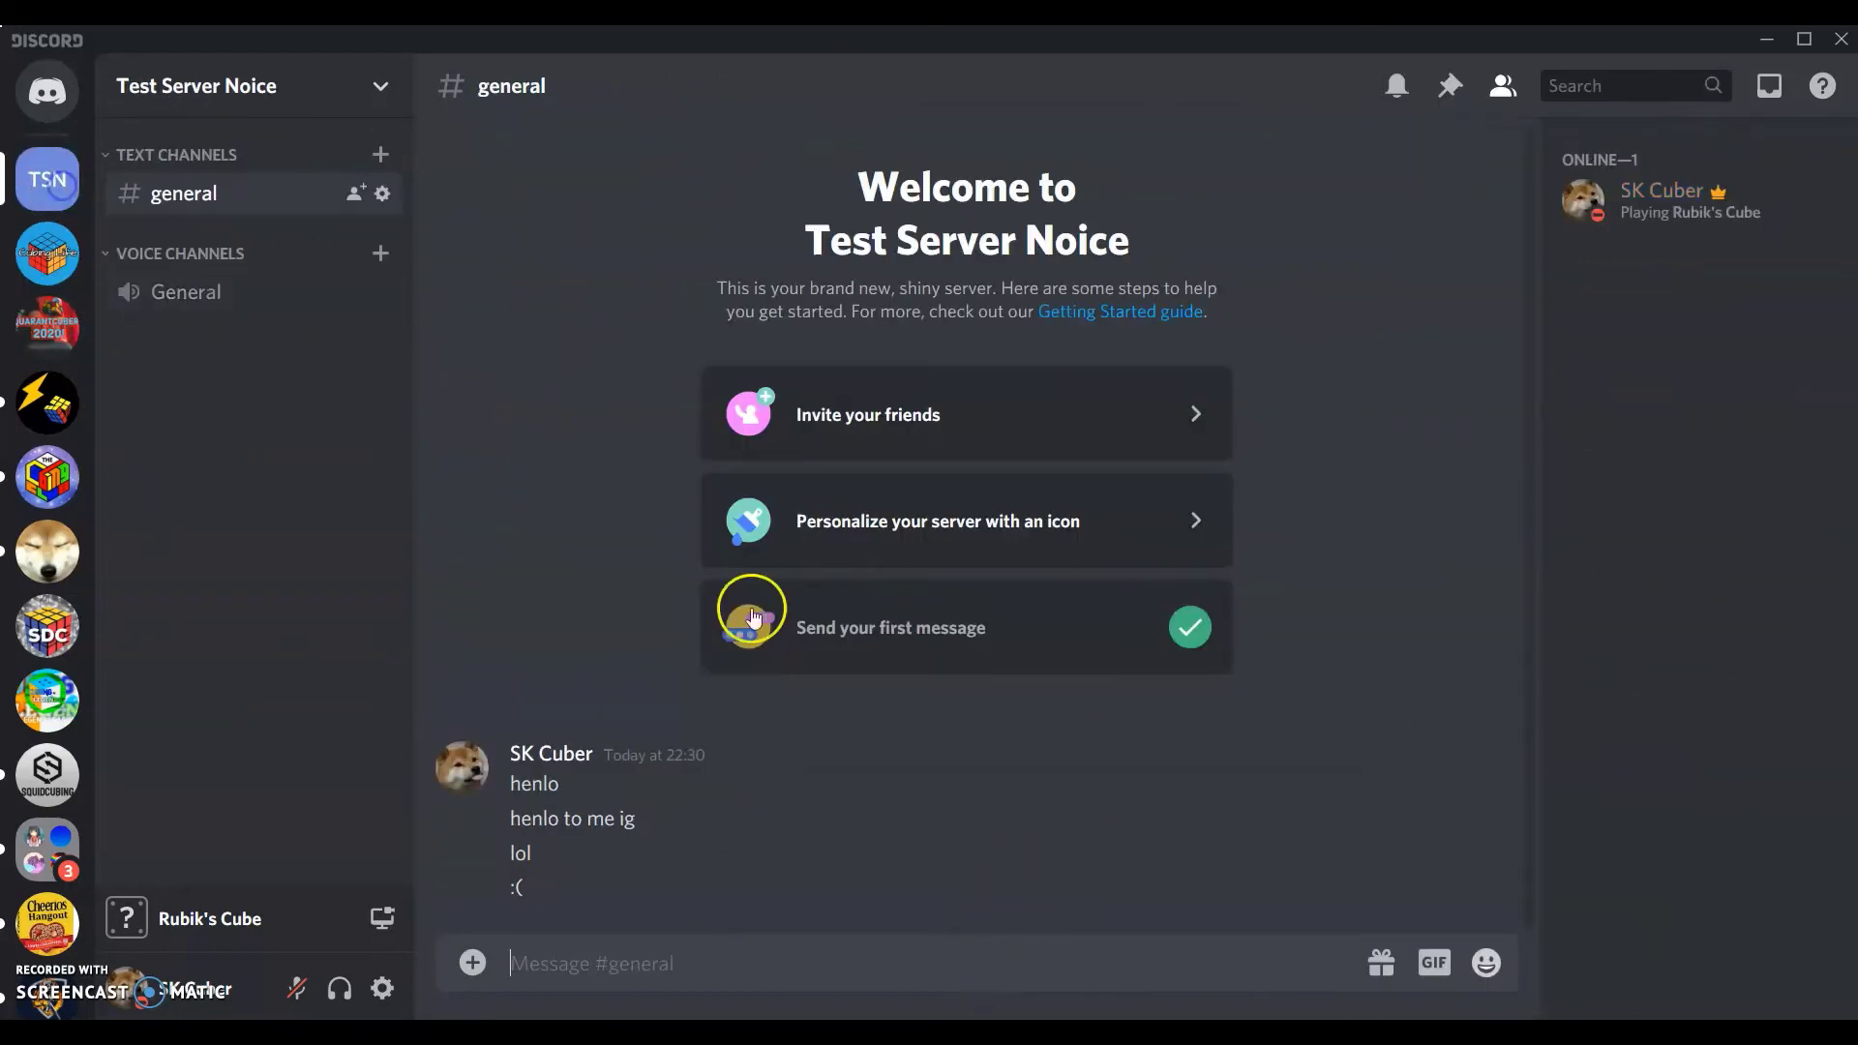